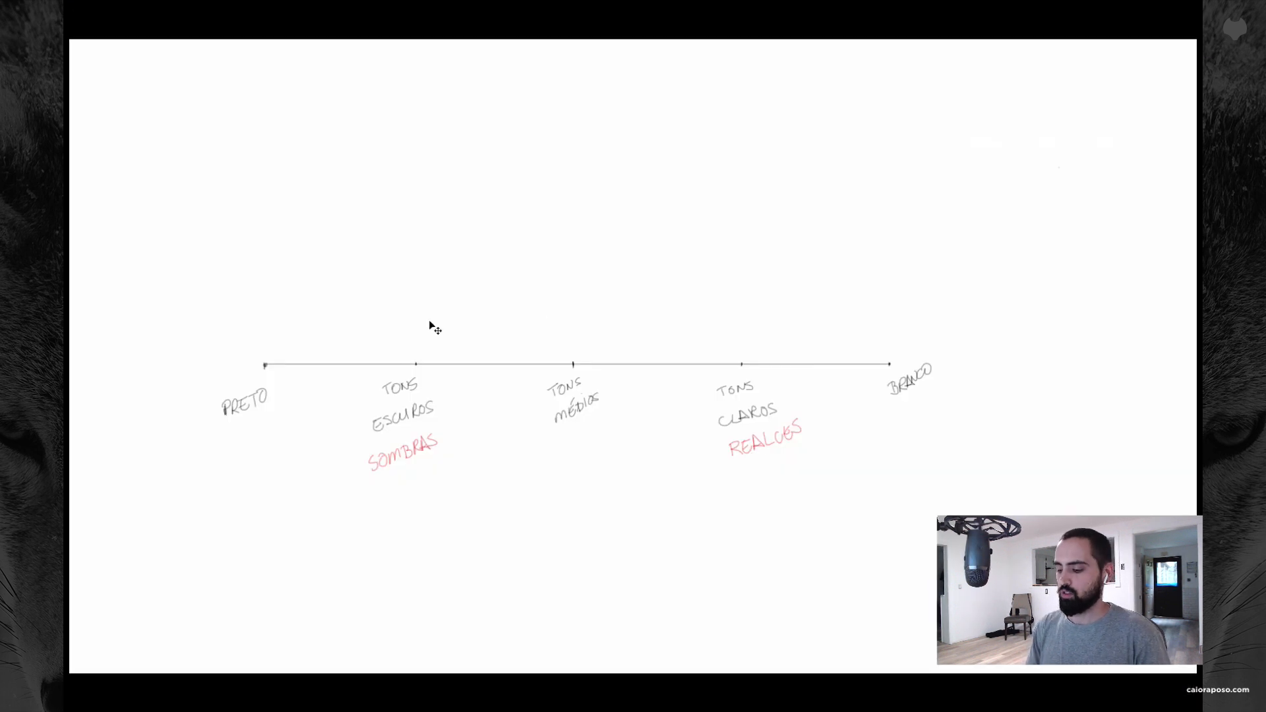
Step: On a new layer of the Photoshop tone diagram, draw a red histogram curve peaking near PRETO and again at BRANCO
{"action": "key", "text": "super+shift+n"}
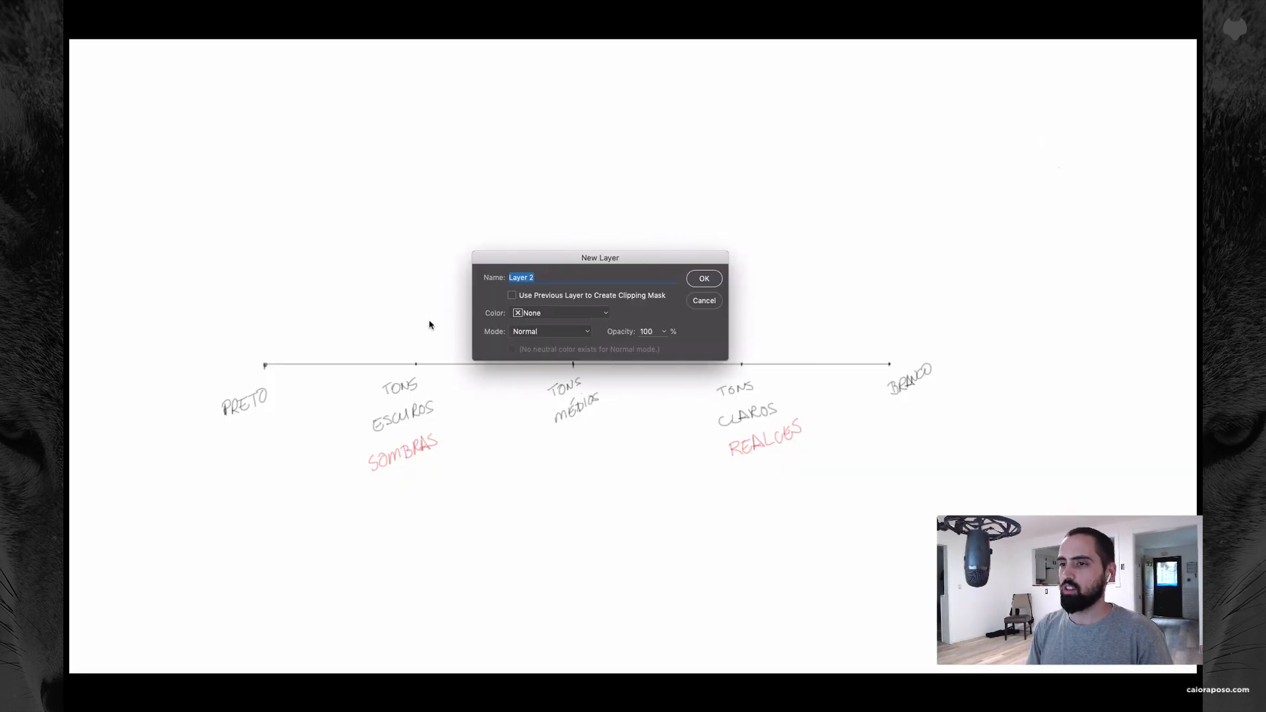
{"action": "key", "text": "Return"}
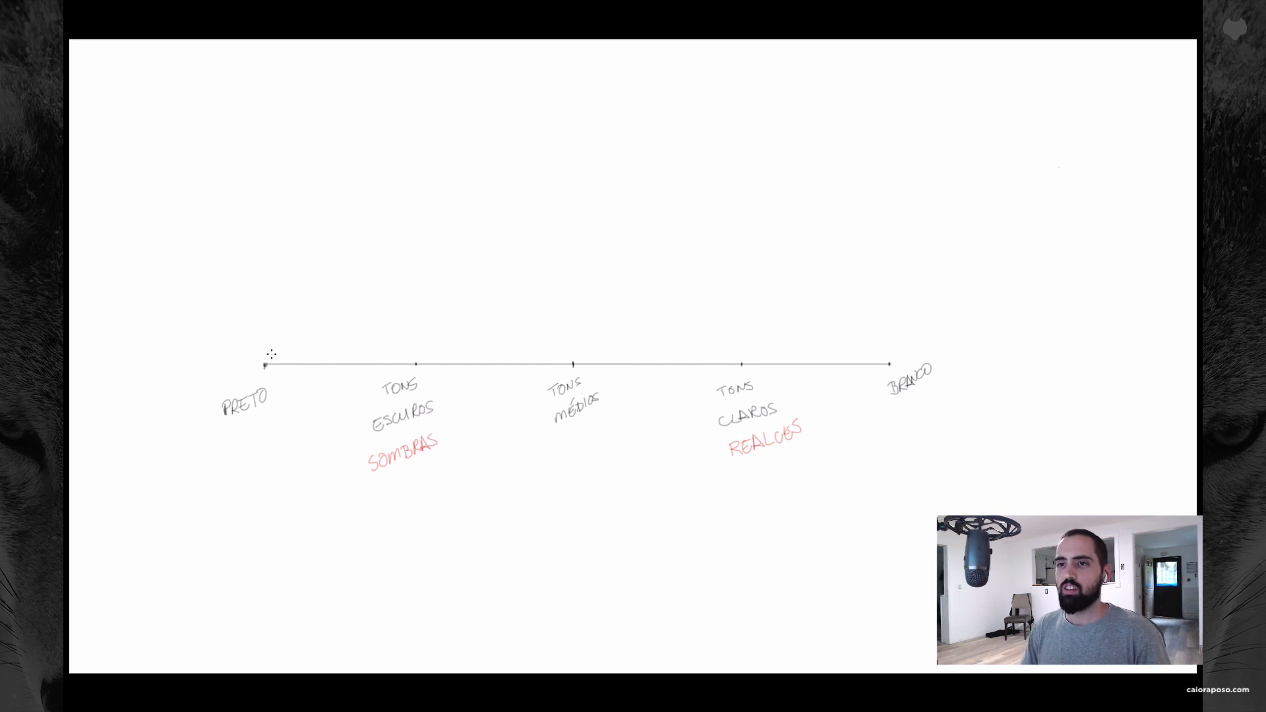
{"action": "mouse_move", "coordinate": [270, 357]}
{"action": "left_mouse_down"}
{"action": "mouse_move", "coordinate": [315, 240]}
{"action": "mouse_move", "coordinate": [340, 283]}
{"action": "mouse_move", "coordinate": [381, 308]}
{"action": "mouse_move", "coordinate": [560, 338]}
{"action": "mouse_move", "coordinate": [811, 355]}
{"action": "left_mouse_up"}
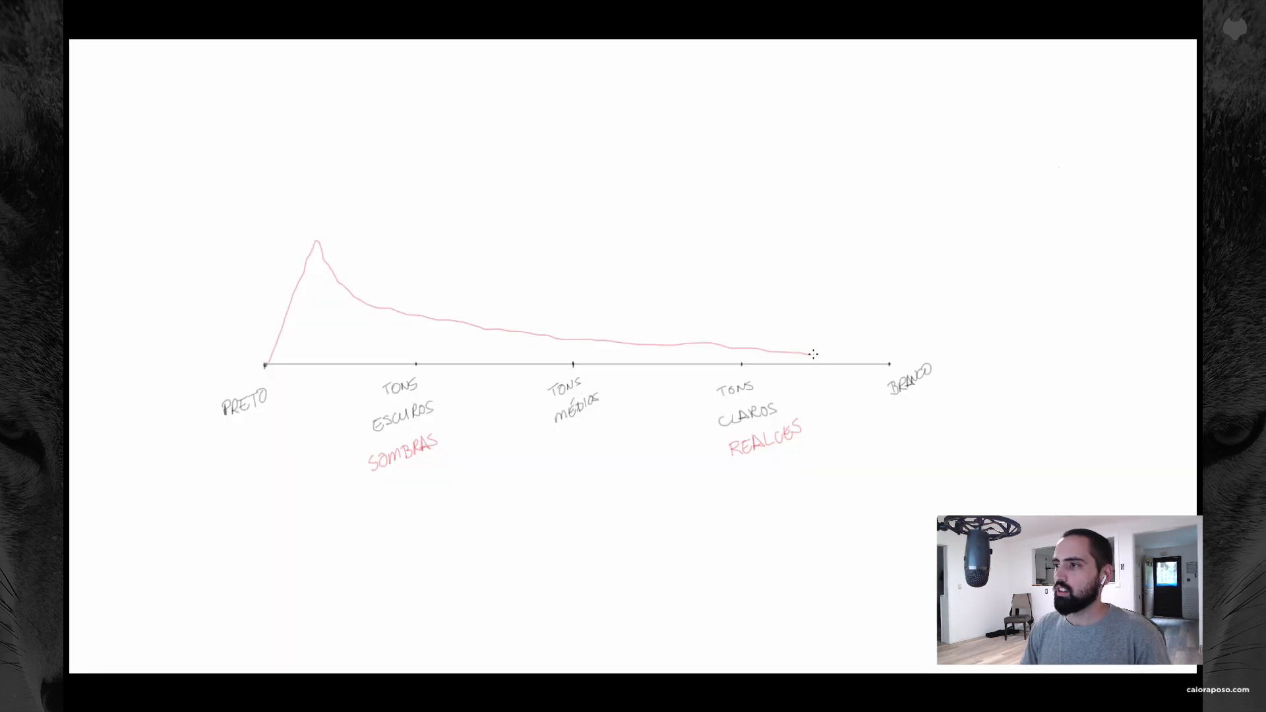
{"action": "mouse_move", "coordinate": [812, 354]}
{"action": "left_mouse_down"}
{"action": "mouse_move", "coordinate": [859, 344]}
{"action": "mouse_move", "coordinate": [882, 266]}
{"action": "left_mouse_up"}
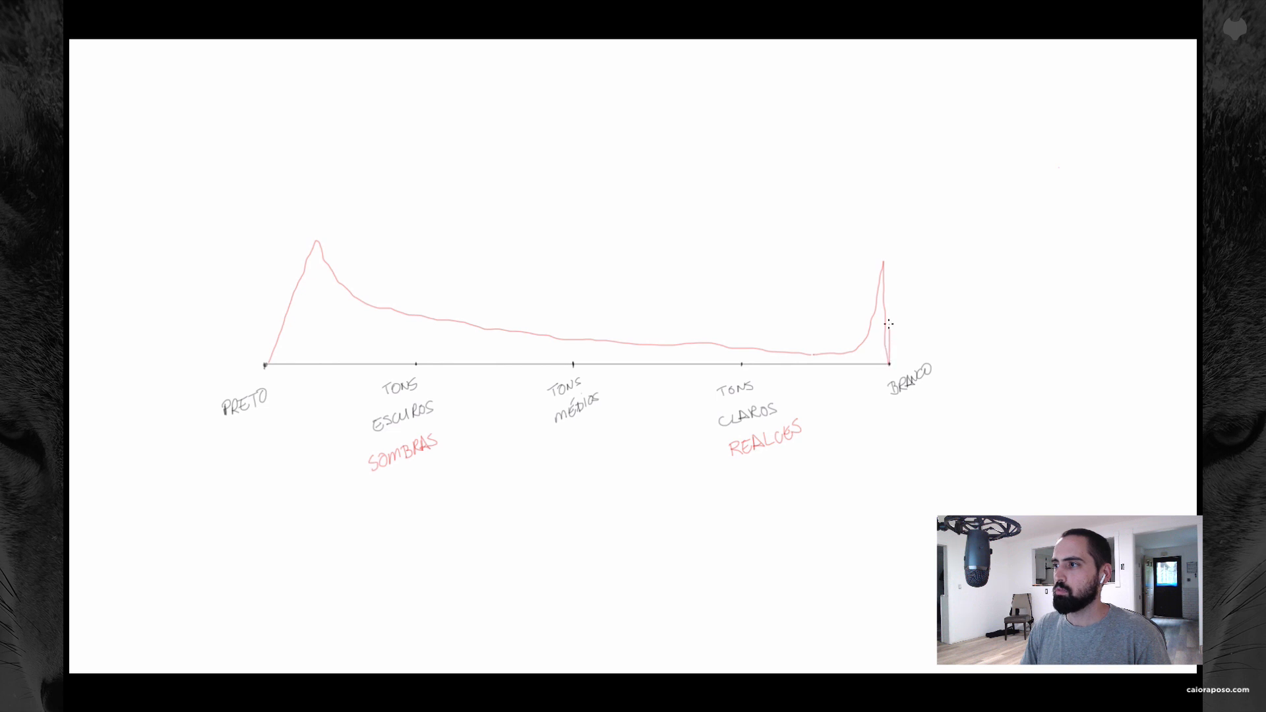
{"action": "mouse_move", "coordinate": [887, 287]}
{"action": "left_mouse_down"}
{"action": "mouse_move", "coordinate": [885, 264]}
{"action": "mouse_move", "coordinate": [888, 363]}
{"action": "mouse_move", "coordinate": [887, 265]}
{"action": "left_mouse_up"}
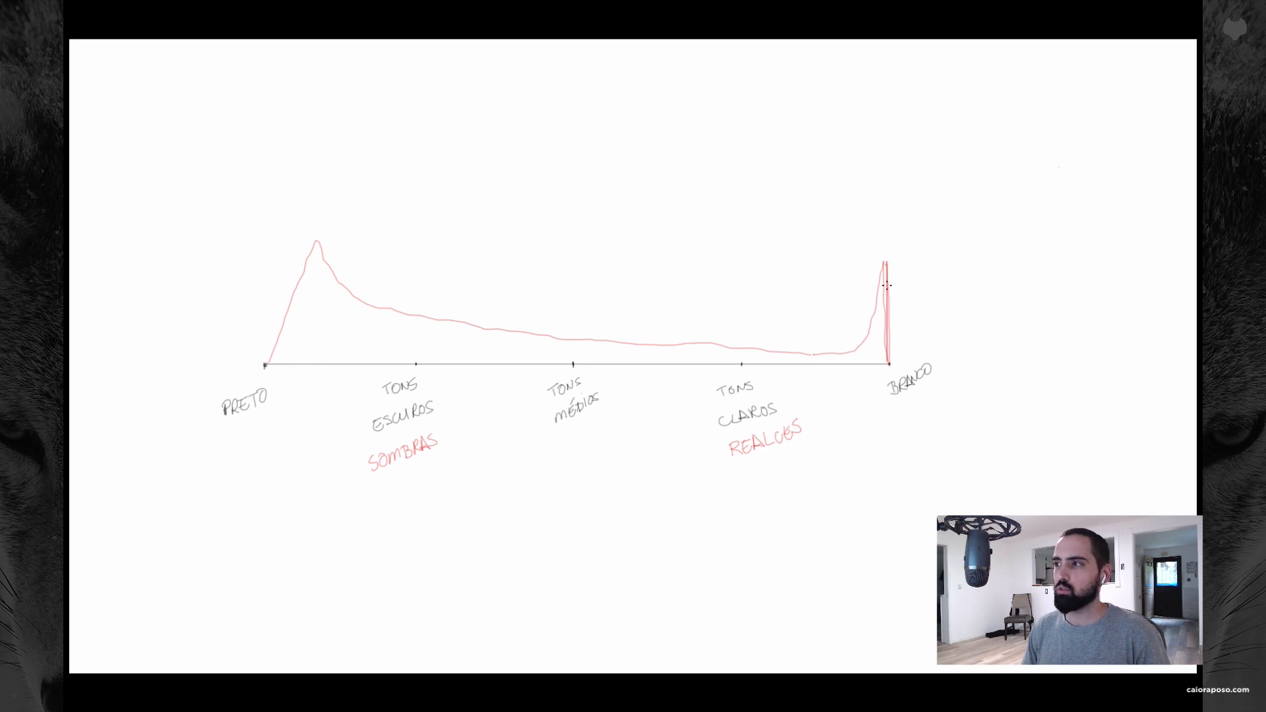
Step: Switch to Lightroom Classic and show the clipping warnings on IMG_6023 briefly to examine the blown-out sky
{"action": "key", "text": "super+Tab"}
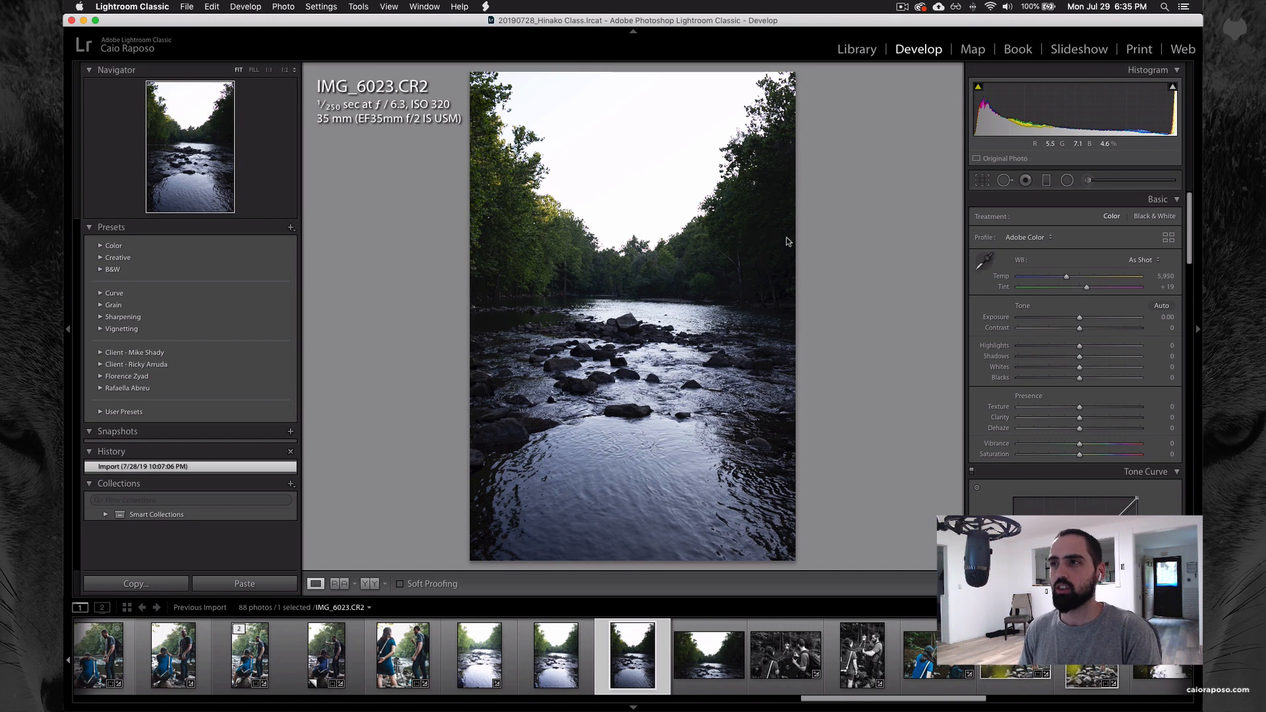
{"action": "key", "text": "j"}
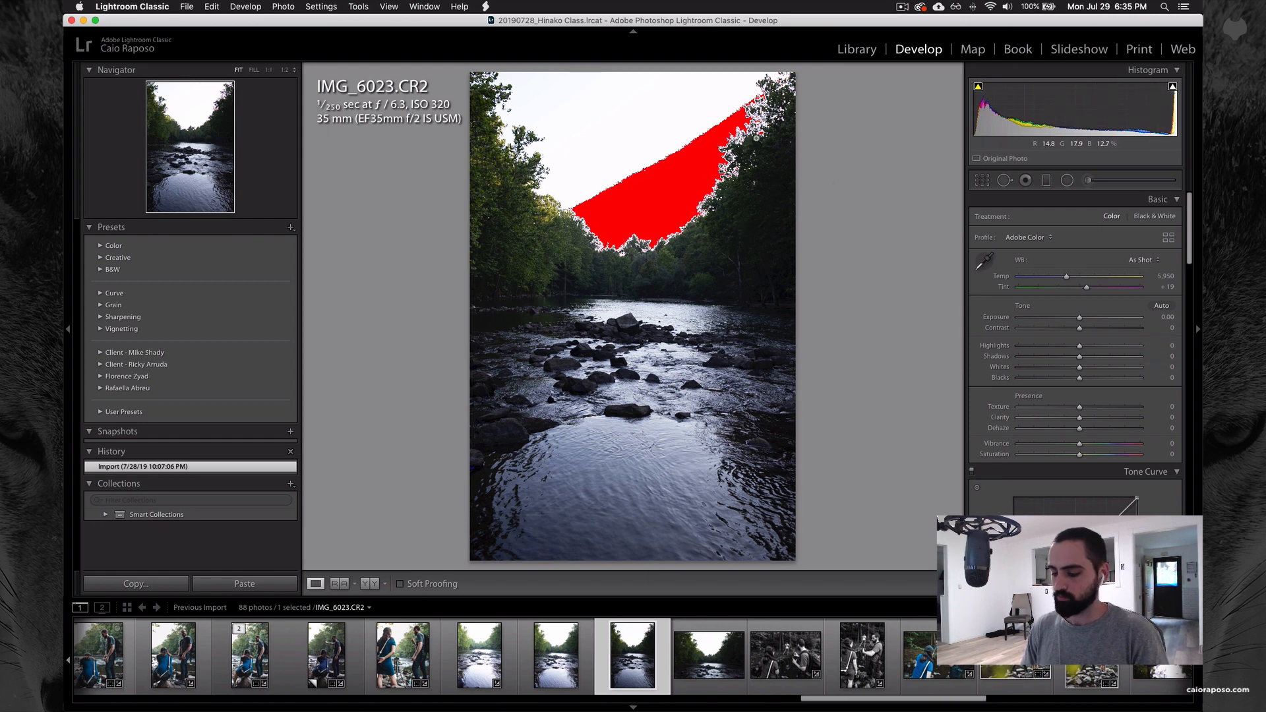
{"action": "key", "text": "j"}
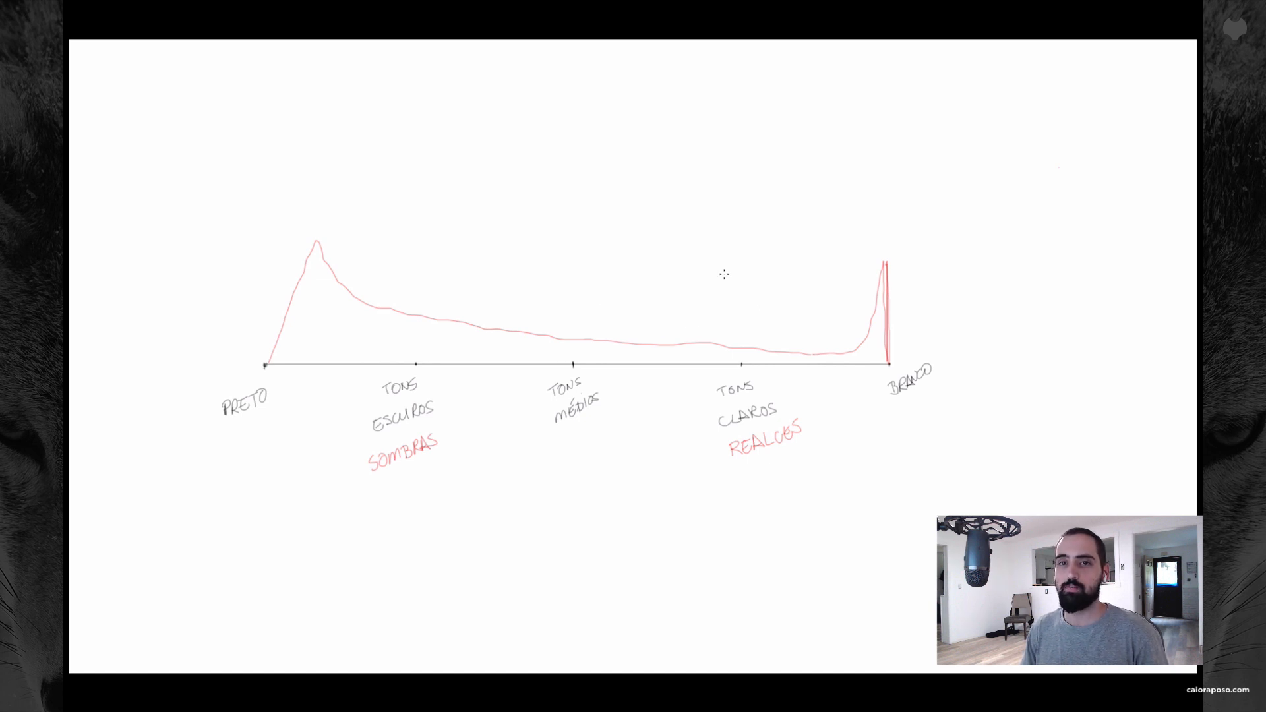
Step: Switch to the Photoshop diagram and mark small red dots below PRETO, SOMBRAS, REALCES and BRANCO
{"action": "key", "text": "super+Tab"}
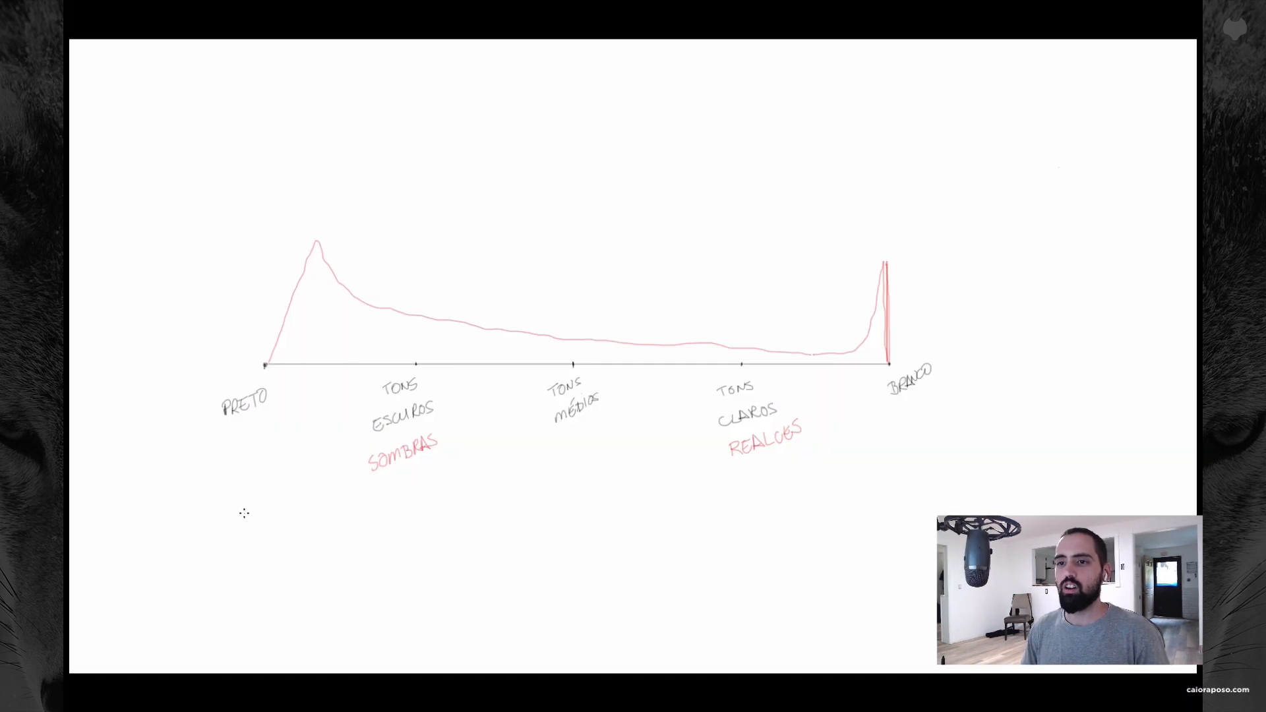
{"action": "left_click", "coordinate": [243, 515]}
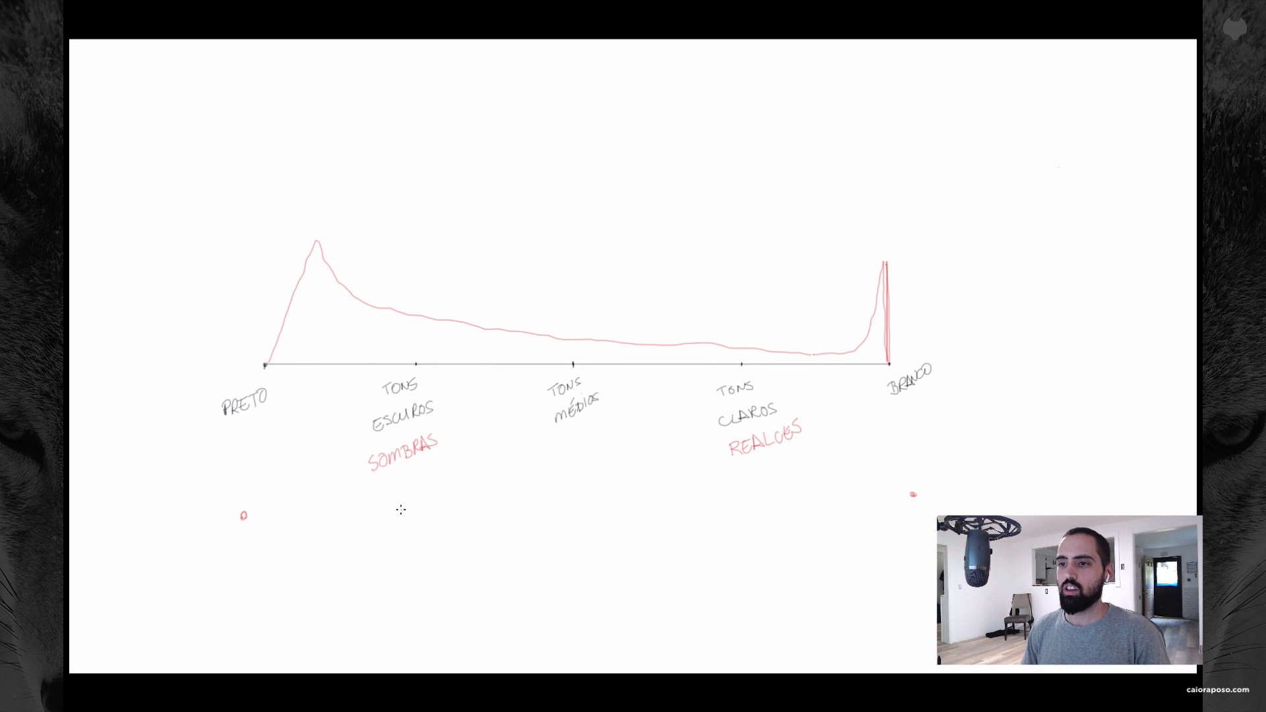
{"action": "left_click", "coordinate": [402, 509]}
{"action": "left_click_drag", "start_coordinate": [770, 501], "coordinate": [770, 499]}
{"action": "key", "text": "super+Tab"}
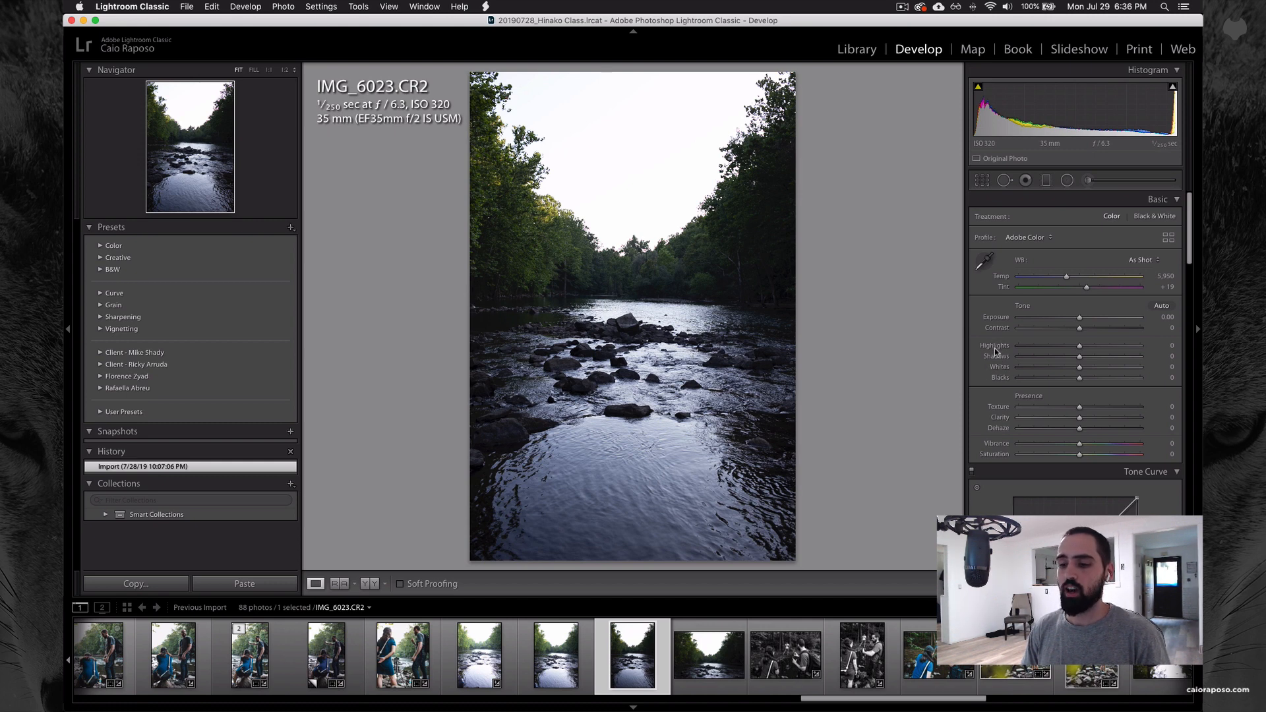
Step: Handwrite EXPOSIÇÃO in red below the TONS MÉDIOS label on the Photoshop diagram
{"action": "key", "text": "super+Tab"}
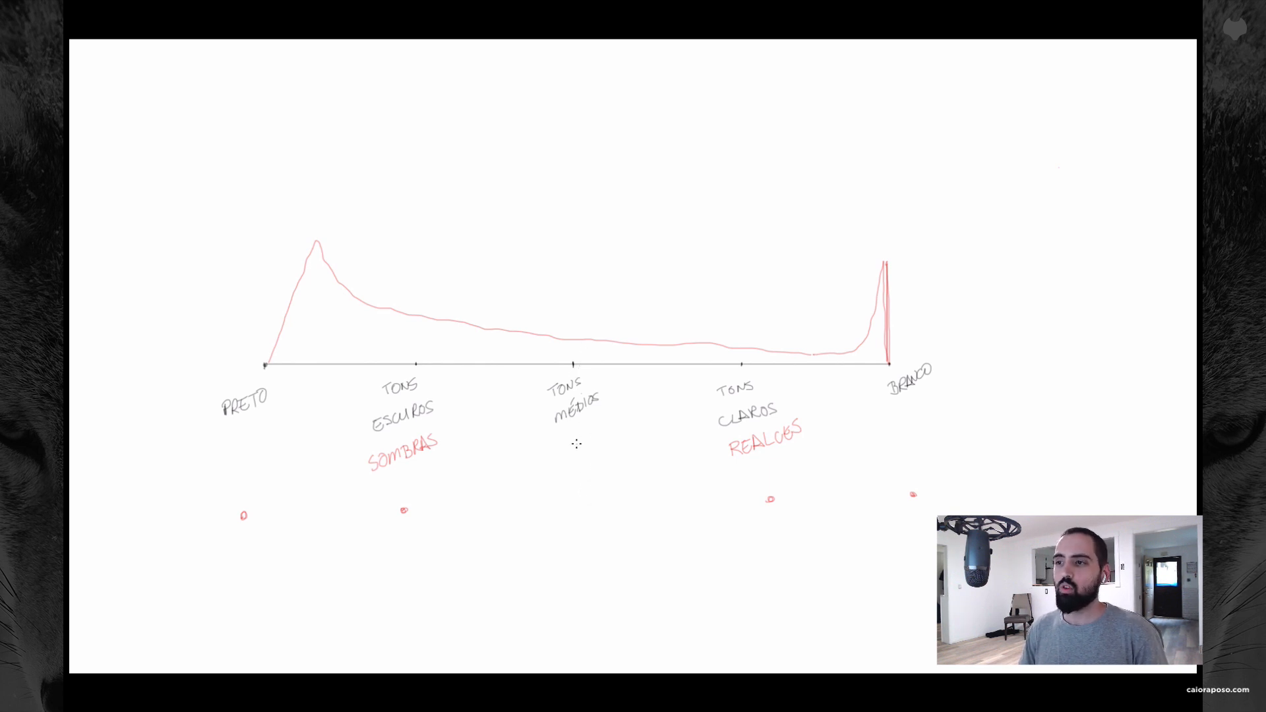
{"action": "mouse_move", "coordinate": [535, 465]}
{"action": "left_mouse_down"}
{"action": "mouse_move", "coordinate": [542, 483]}
{"action": "mouse_move", "coordinate": [539, 461]}
{"action": "mouse_move", "coordinate": [559, 480]}
{"action": "mouse_move", "coordinate": [571, 466]}
{"action": "mouse_move", "coordinate": [609, 483]}
{"action": "mouse_move", "coordinate": [625, 470]}
{"action": "left_mouse_up"}
{"action": "left_click_drag", "start_coordinate": [613, 465], "coordinate": [630, 452]}
{"action": "left_click_drag", "start_coordinate": [614, 448], "coordinate": [625, 444]}
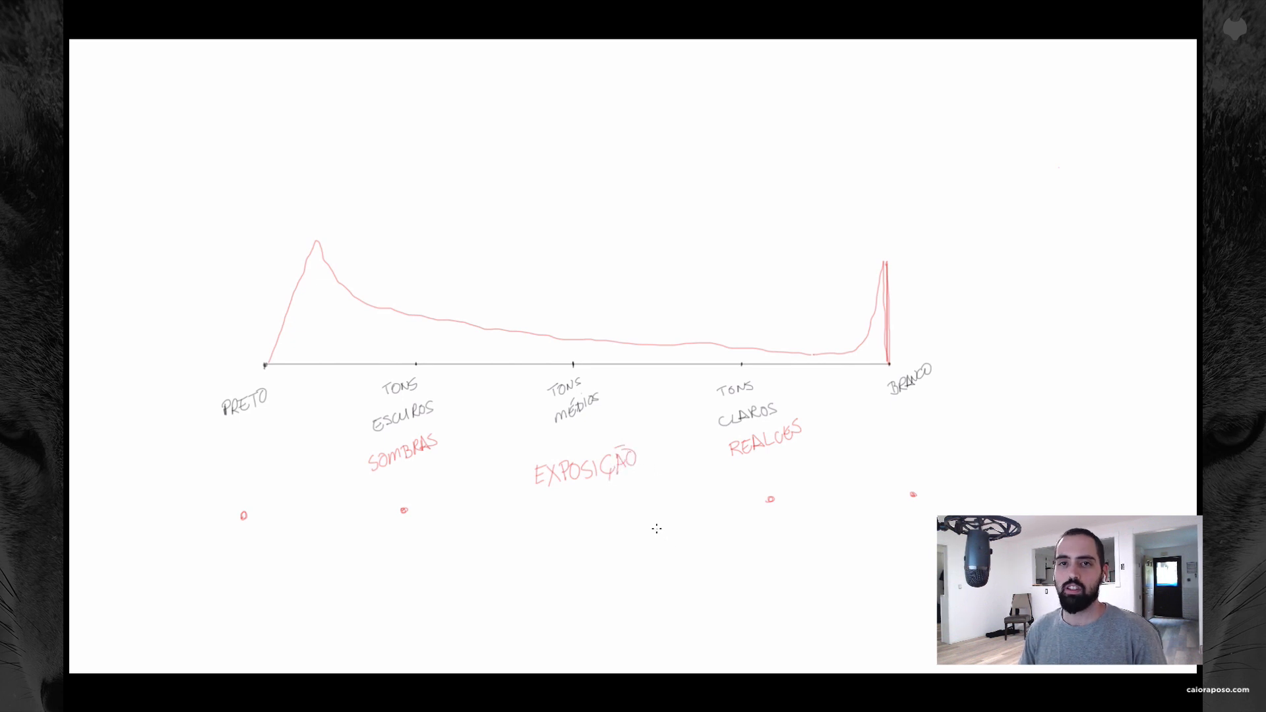
Step: Switch to Lightroom Classic, try an Exposure of +2.85 on IMG_6023, and undo it
{"action": "key", "text": "super+Tab"}
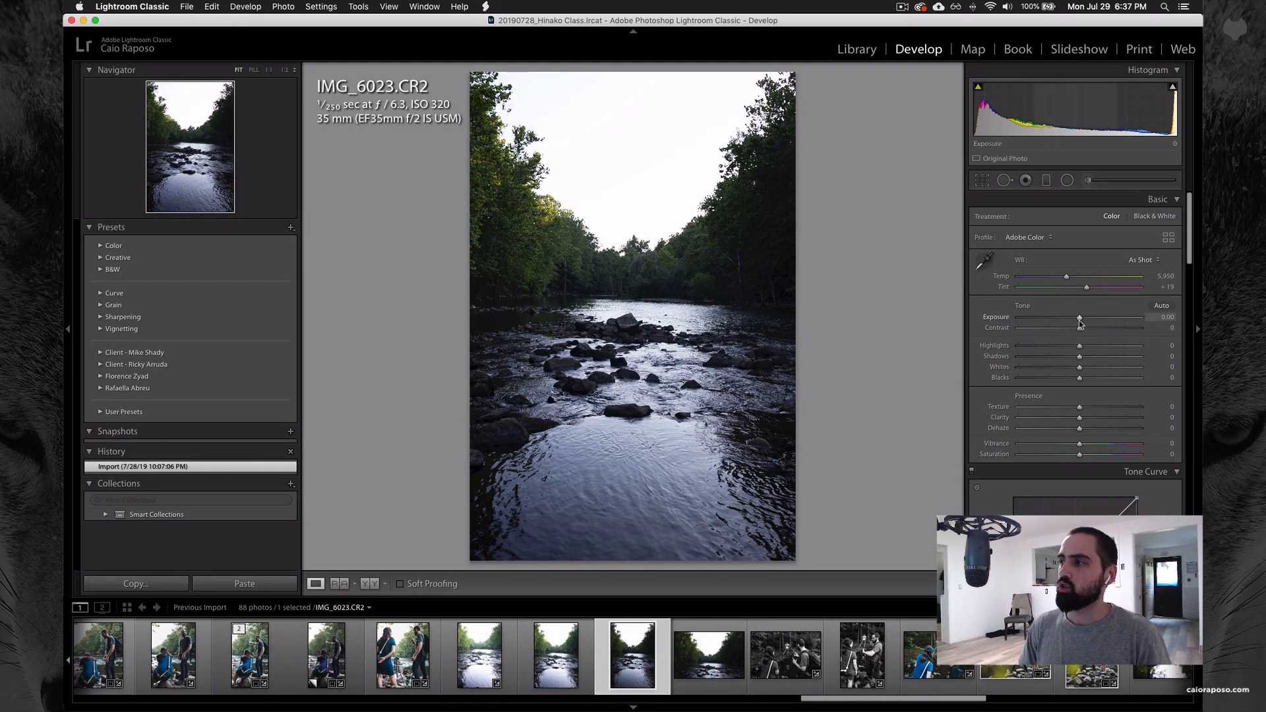
{"action": "left_click_drag", "start_coordinate": [1079, 321], "coordinate": [1113, 318]}
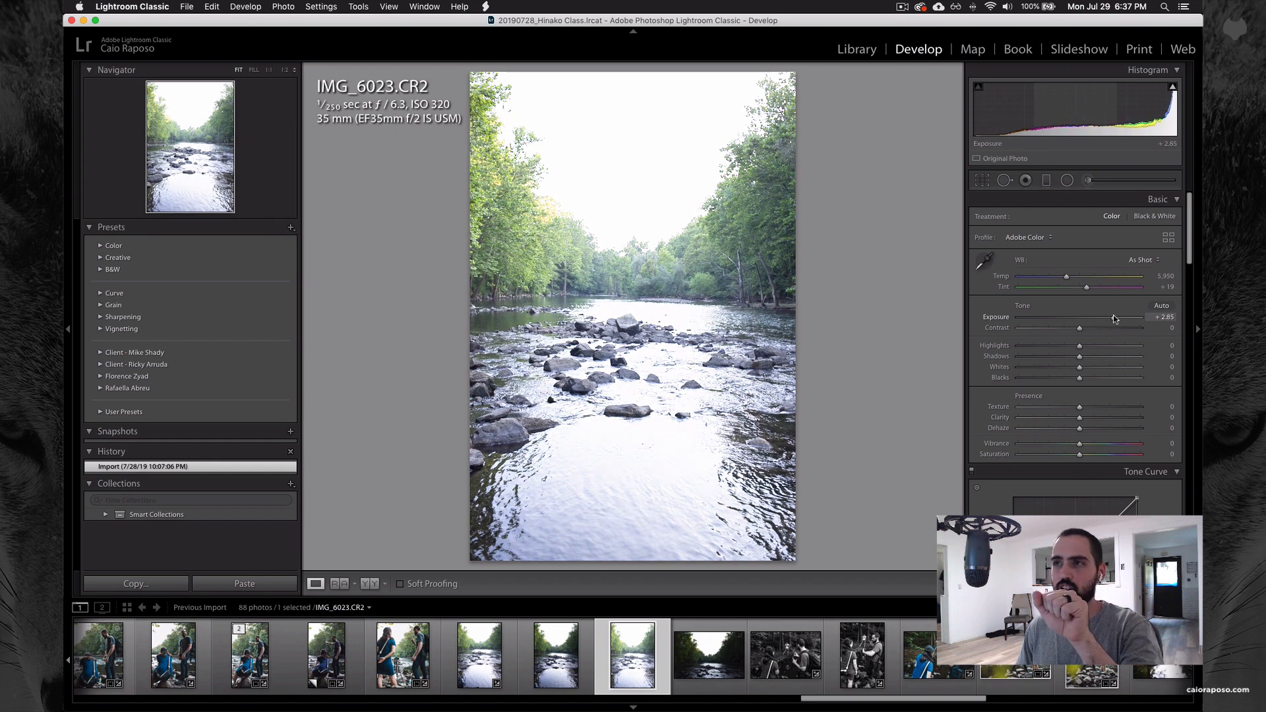
{"action": "key", "text": "super+z"}
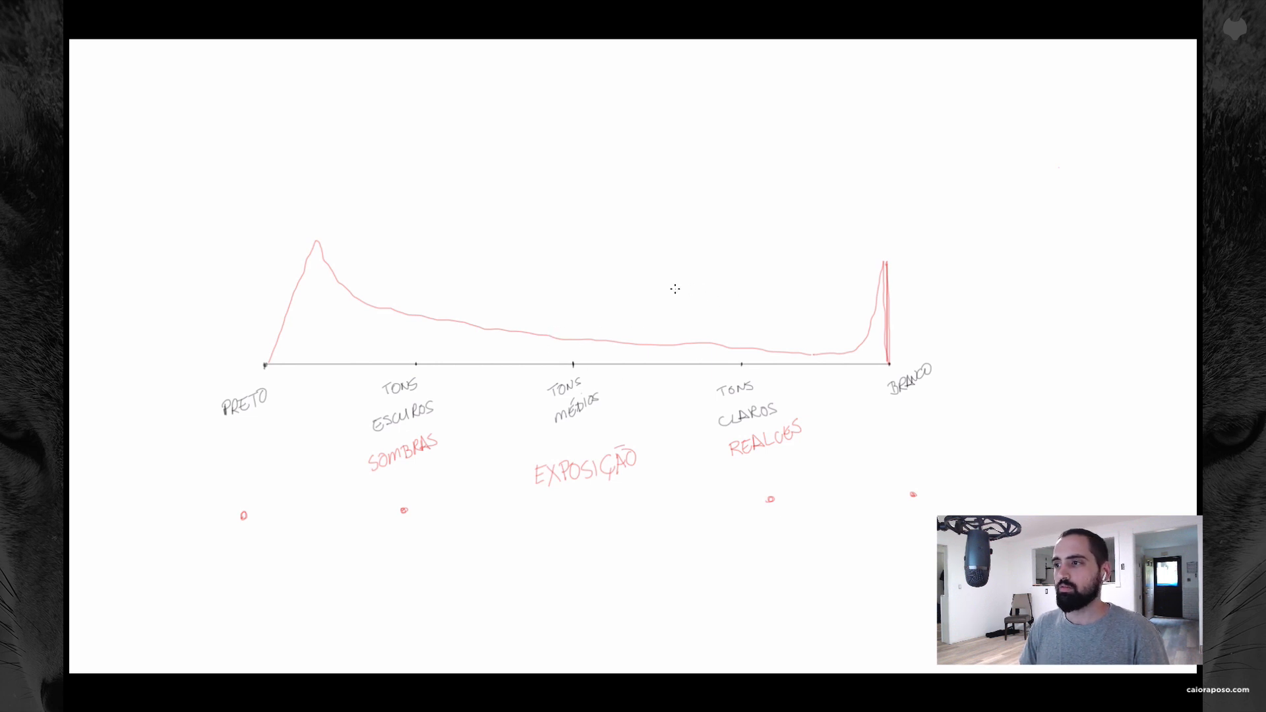
Step: On the Photoshop diagram, draw four red arrows pointing toward BRANCO, spaced along the space above the histogram curve
{"action": "left_click_drag", "start_coordinate": [677, 290], "coordinate": [708, 298]}
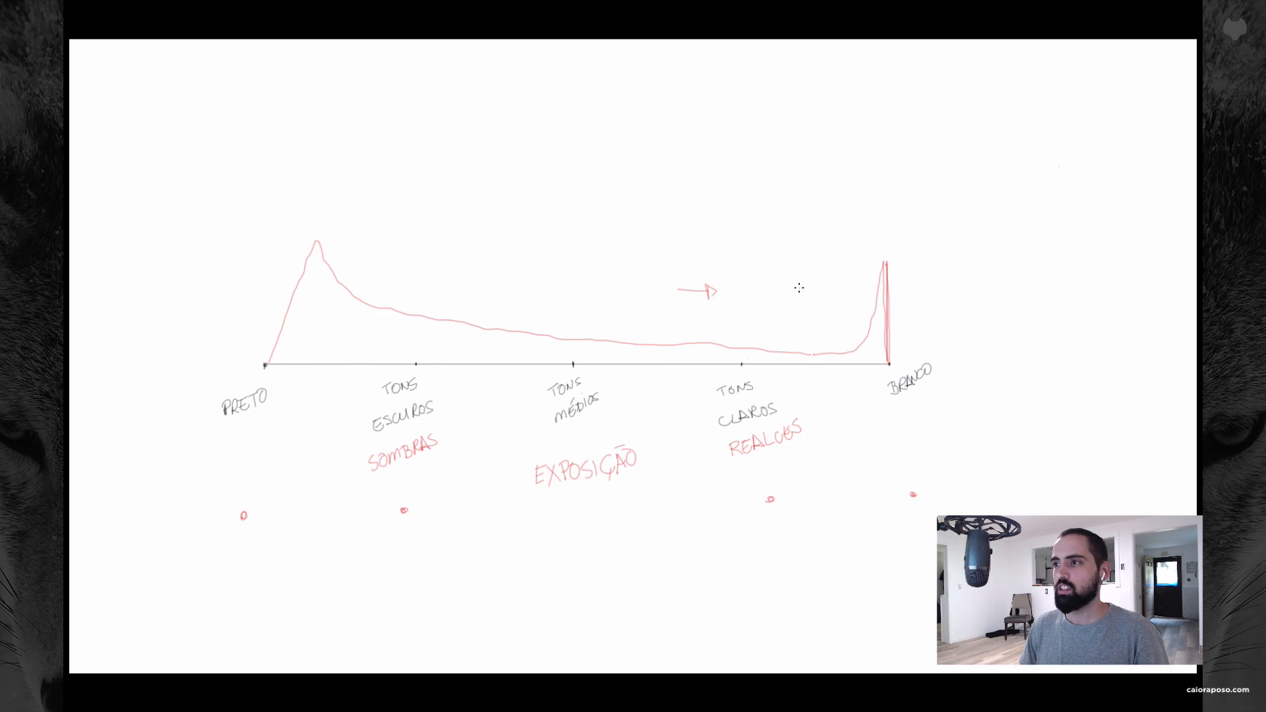
{"action": "mouse_move", "coordinate": [800, 285]}
{"action": "left_mouse_down"}
{"action": "mouse_move", "coordinate": [819, 295]}
{"action": "mouse_move", "coordinate": [818, 283]}
{"action": "left_mouse_up"}
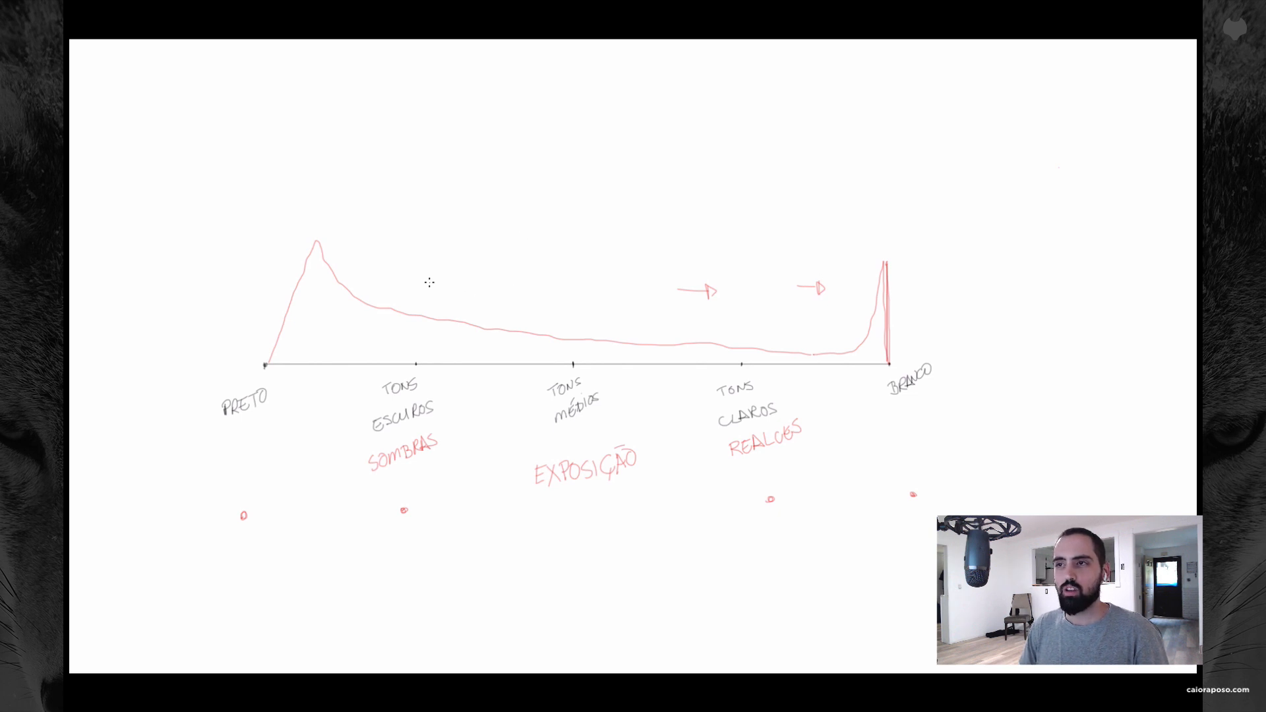
{"action": "left_click_drag", "start_coordinate": [427, 282], "coordinate": [459, 284]}
{"action": "left_click_drag", "start_coordinate": [459, 283], "coordinate": [457, 272]}
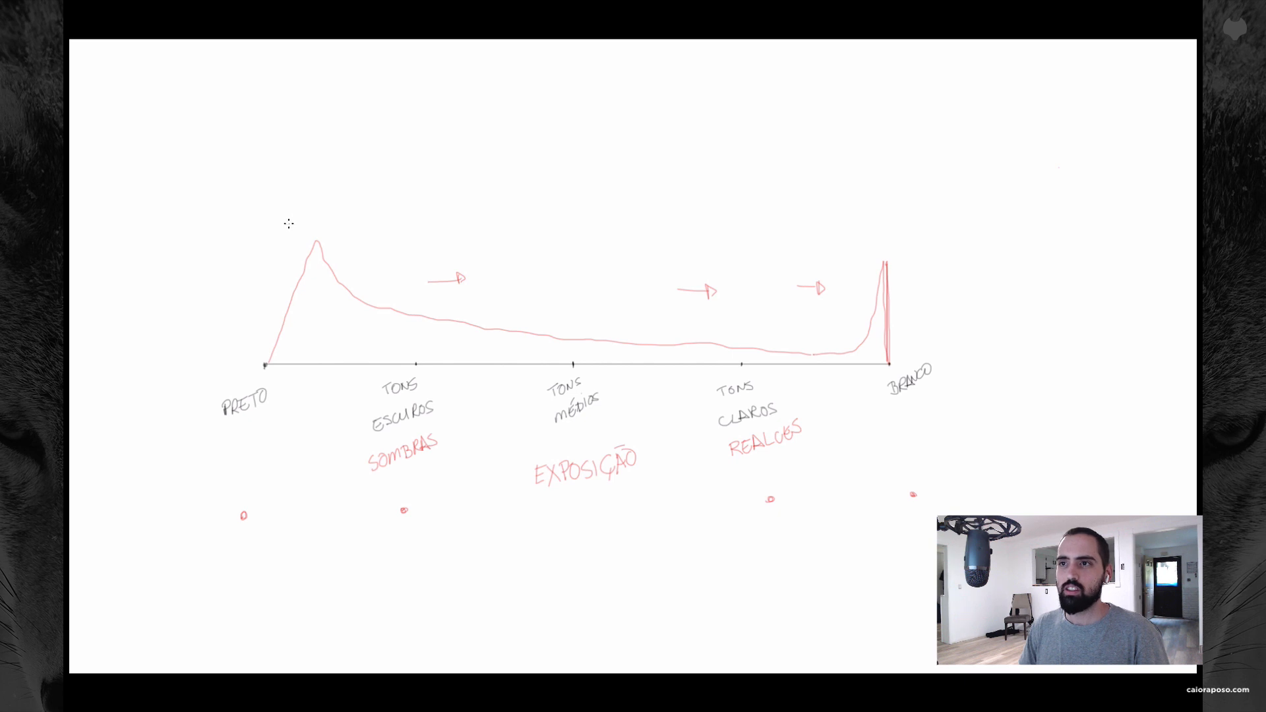
{"action": "left_click_drag", "start_coordinate": [286, 224], "coordinate": [329, 226]}
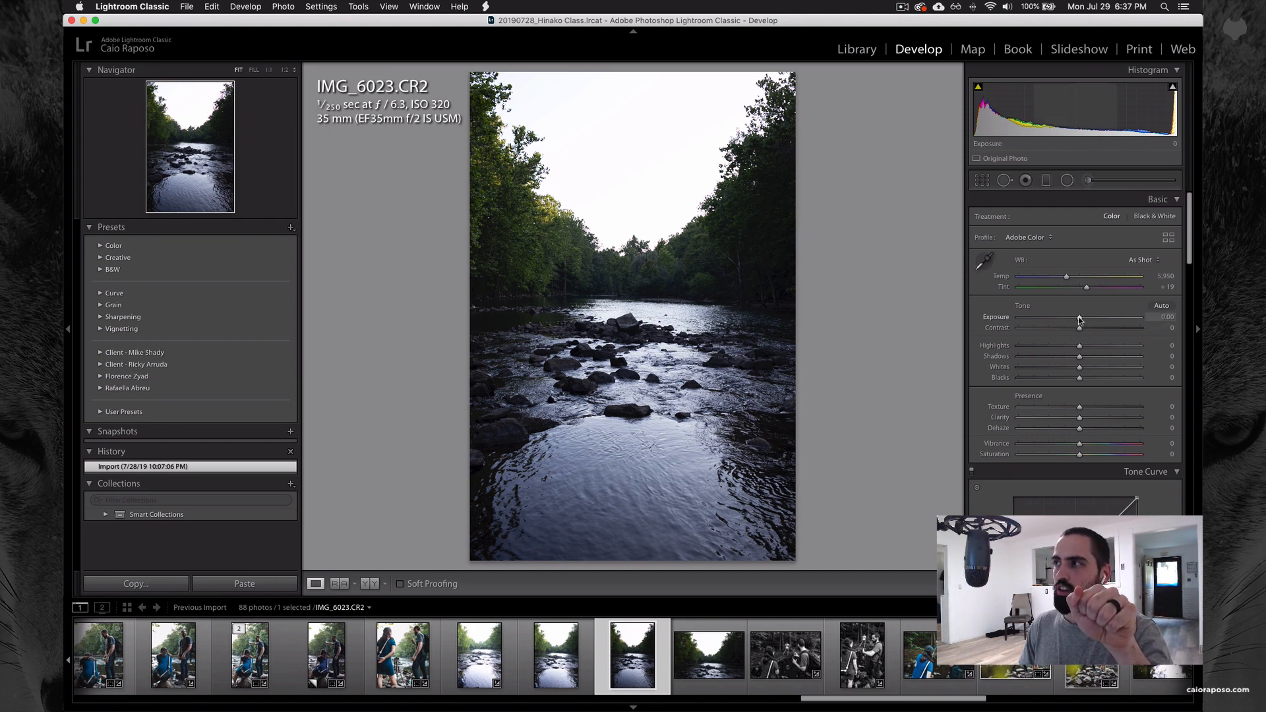
Step: In Lightroom Classic, try Exposure at +1.90 and -1.80 on the river photo, and reset it to 0
{"action": "left_click_drag", "start_coordinate": [1080, 319], "coordinate": [1101, 318]}
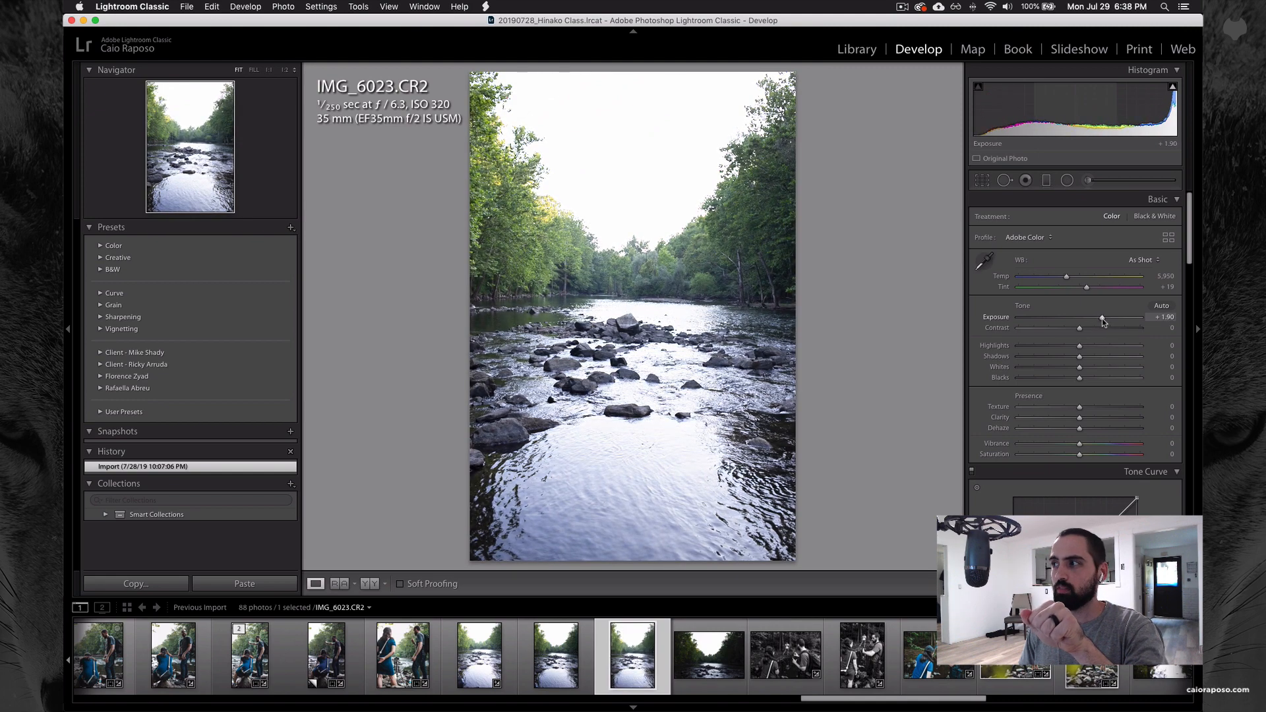
{"action": "left_click_drag", "start_coordinate": [1101, 319], "coordinate": [1058, 320]}
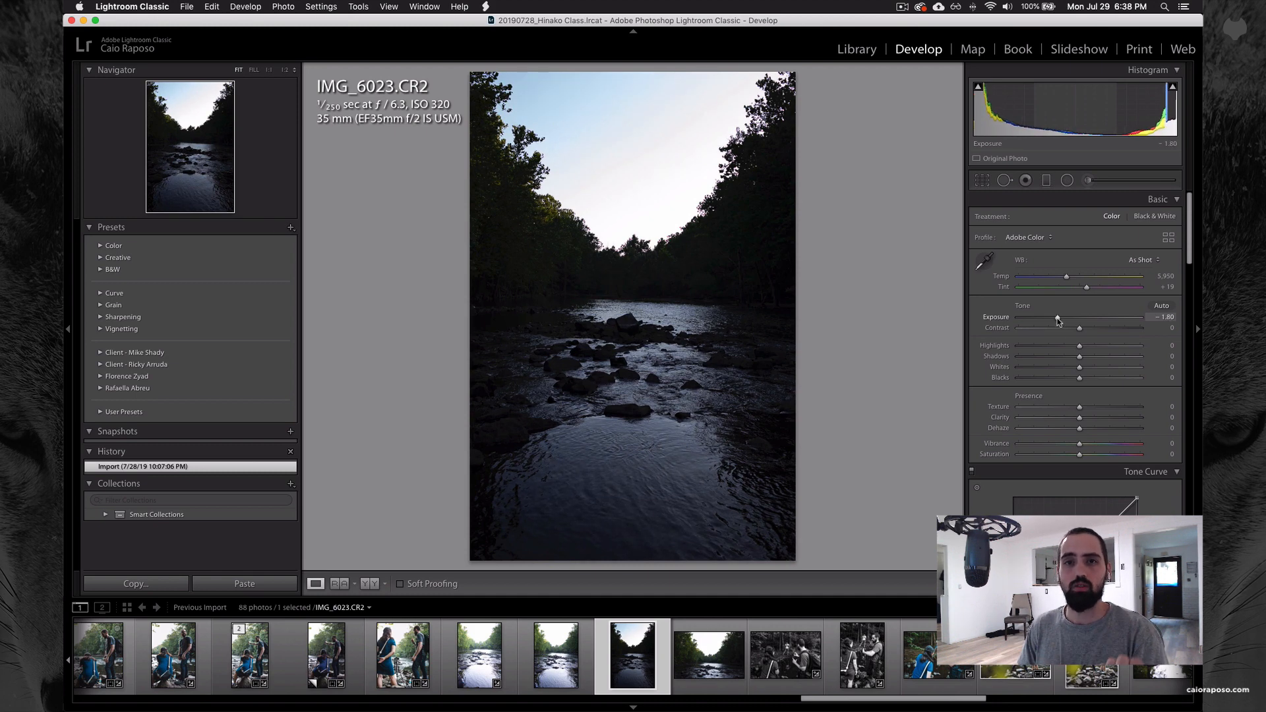
{"action": "double_click", "coordinate": [998, 317]}
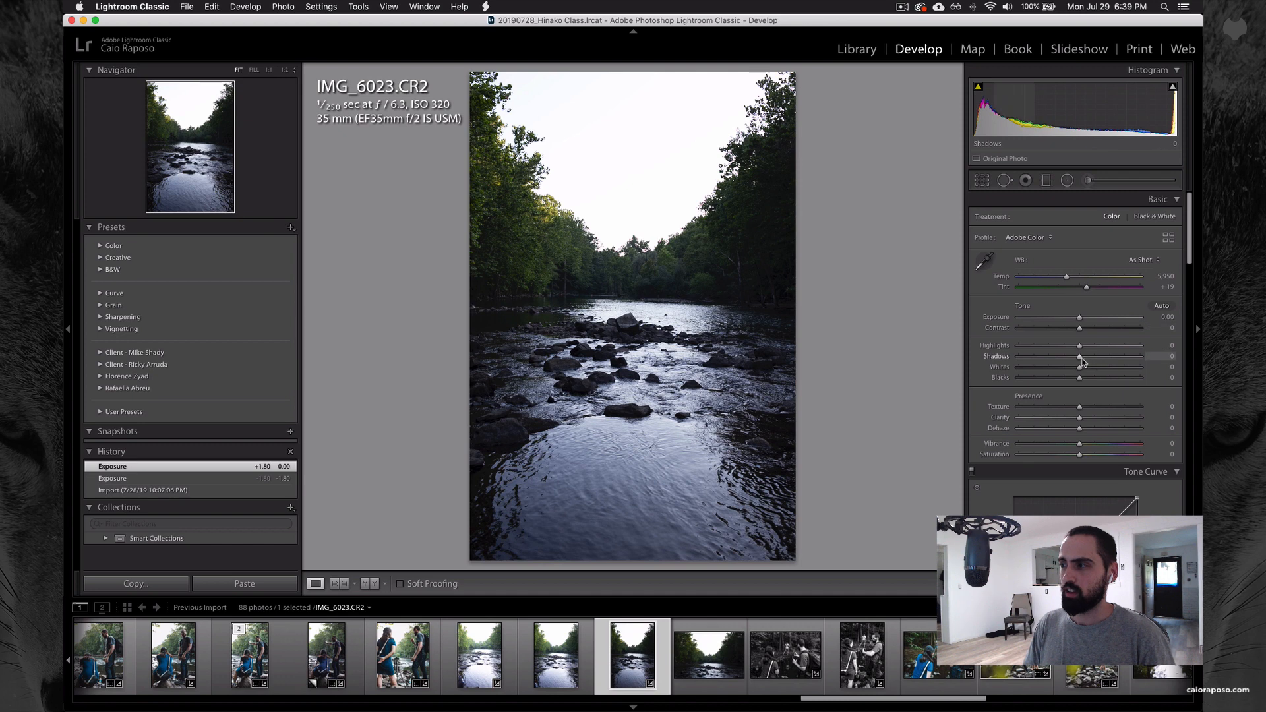
Step: Set Shadows to +59 and Highlights to -43 on the river photo, inspecting the rocks up close
{"action": "left_click_drag", "start_coordinate": [1080, 356], "coordinate": [1114, 361]}
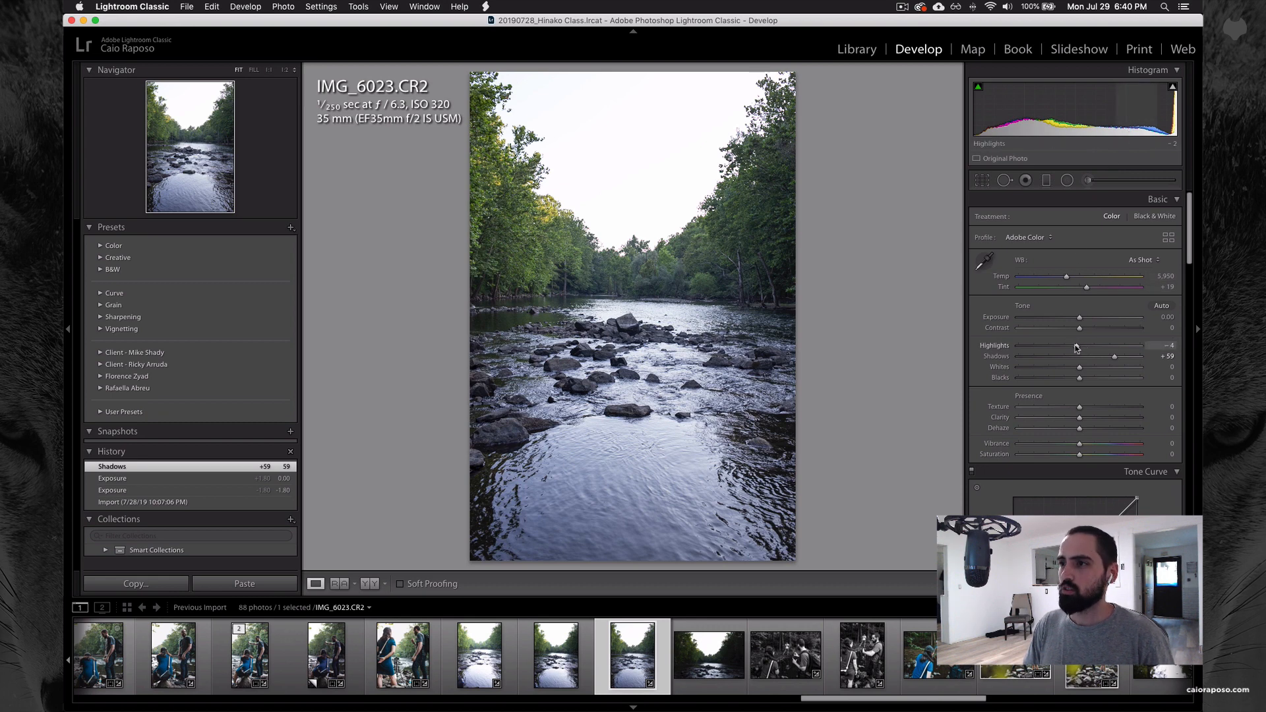
{"action": "left_click_drag", "start_coordinate": [1076, 347], "coordinate": [1056, 348]}
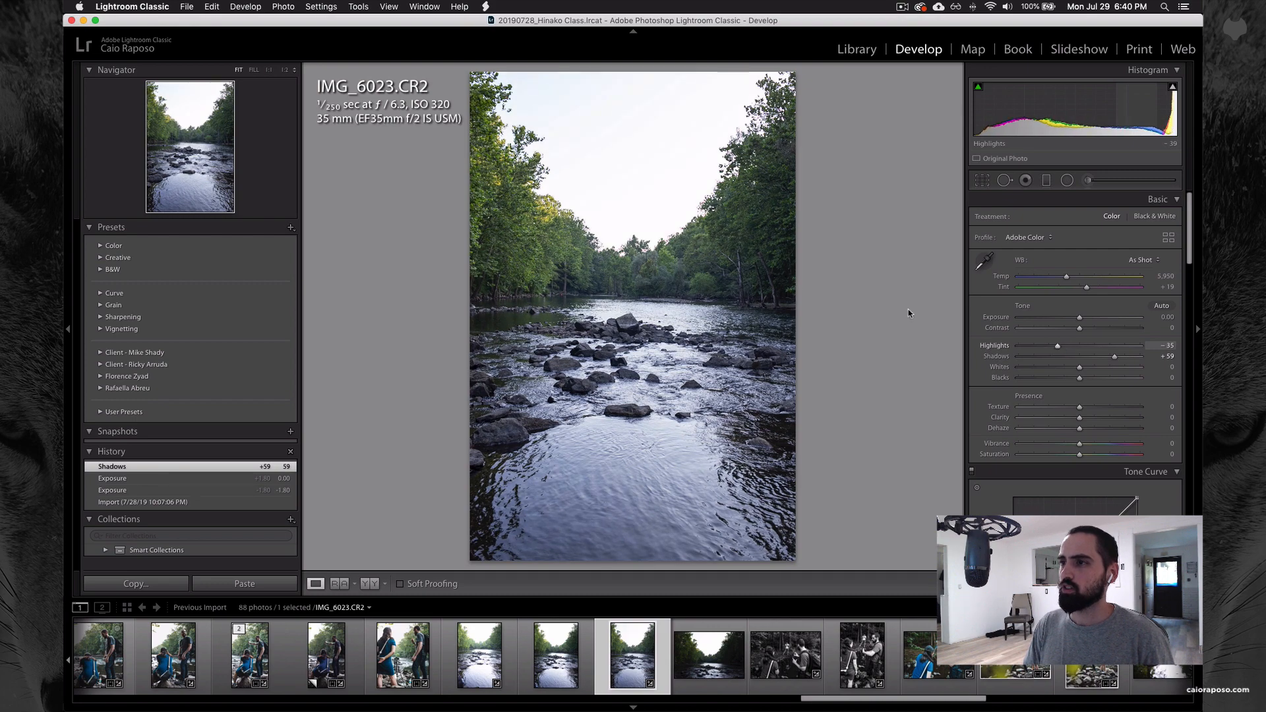
{"action": "left_click", "coordinate": [625, 326]}
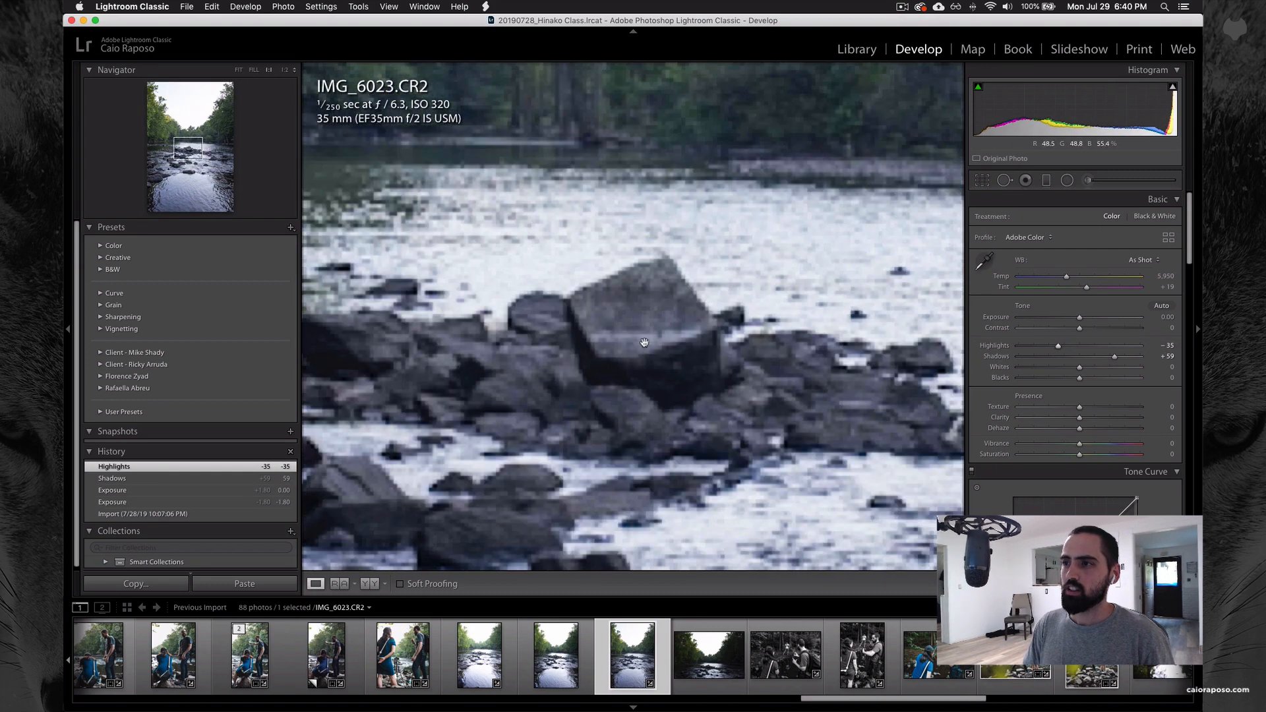
{"action": "left_click", "coordinate": [644, 344]}
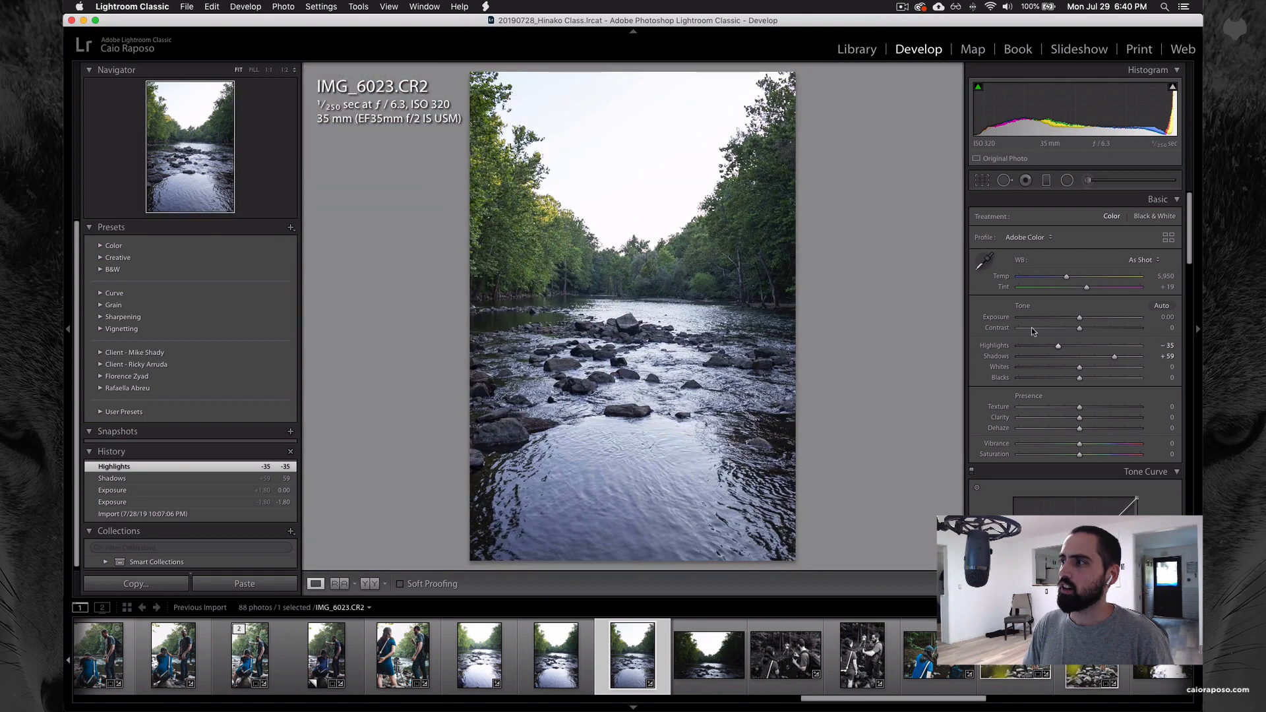
{"action": "mouse_move", "coordinate": [1057, 345]}
{"action": "left_mouse_down"}
{"action": "mouse_move", "coordinate": [1045, 345]}
{"action": "mouse_move", "coordinate": [1073, 346]}
{"action": "mouse_move", "coordinate": [1053, 346]}
{"action": "left_mouse_up"}
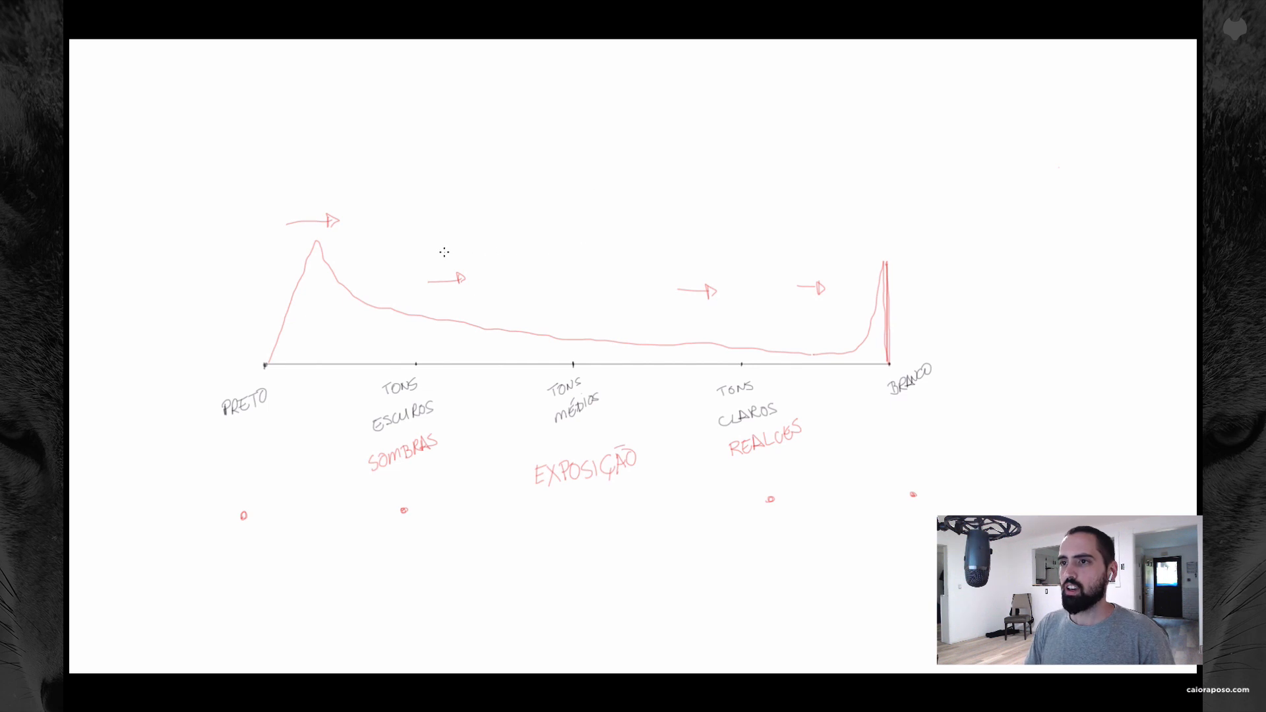
Step: On the Photoshop diagram, add a red arrow above TONS ESCUROS and lines from there toward TONS MÉDIOS and PRETO
{"action": "left_click_drag", "start_coordinate": [444, 248], "coordinate": [443, 259]}
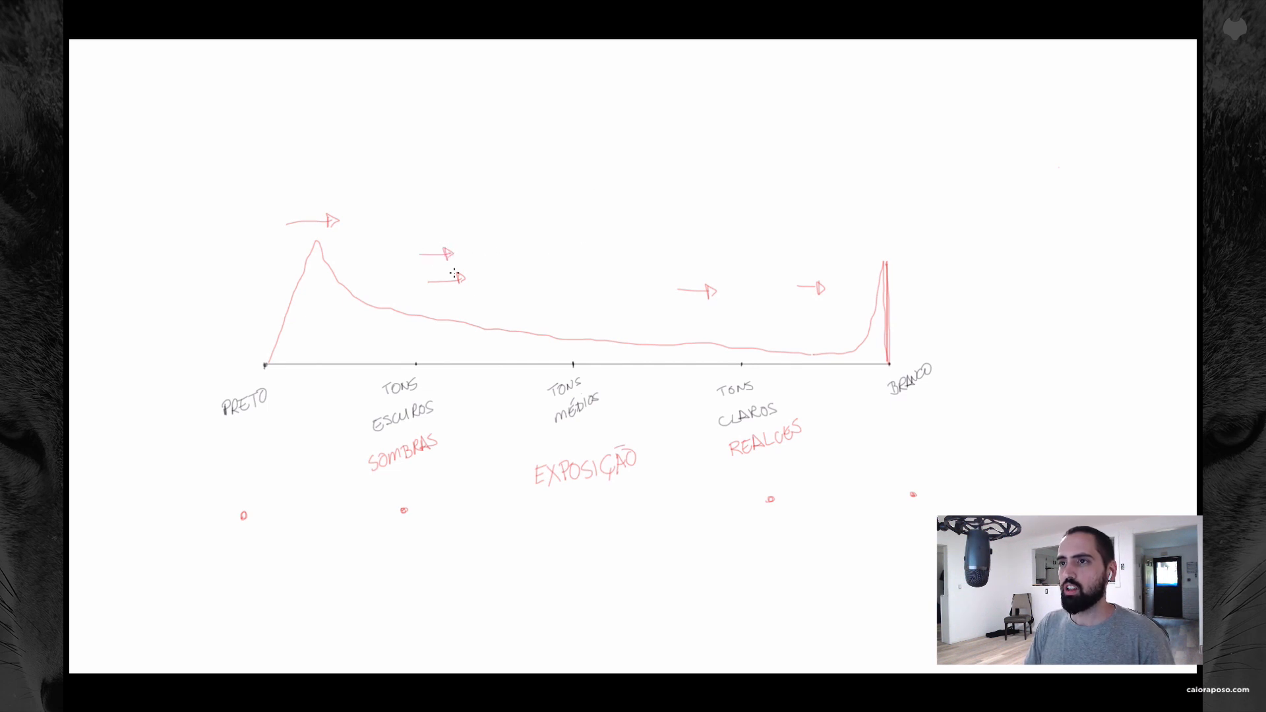
{"action": "left_click_drag", "start_coordinate": [424, 343], "coordinate": [557, 337]}
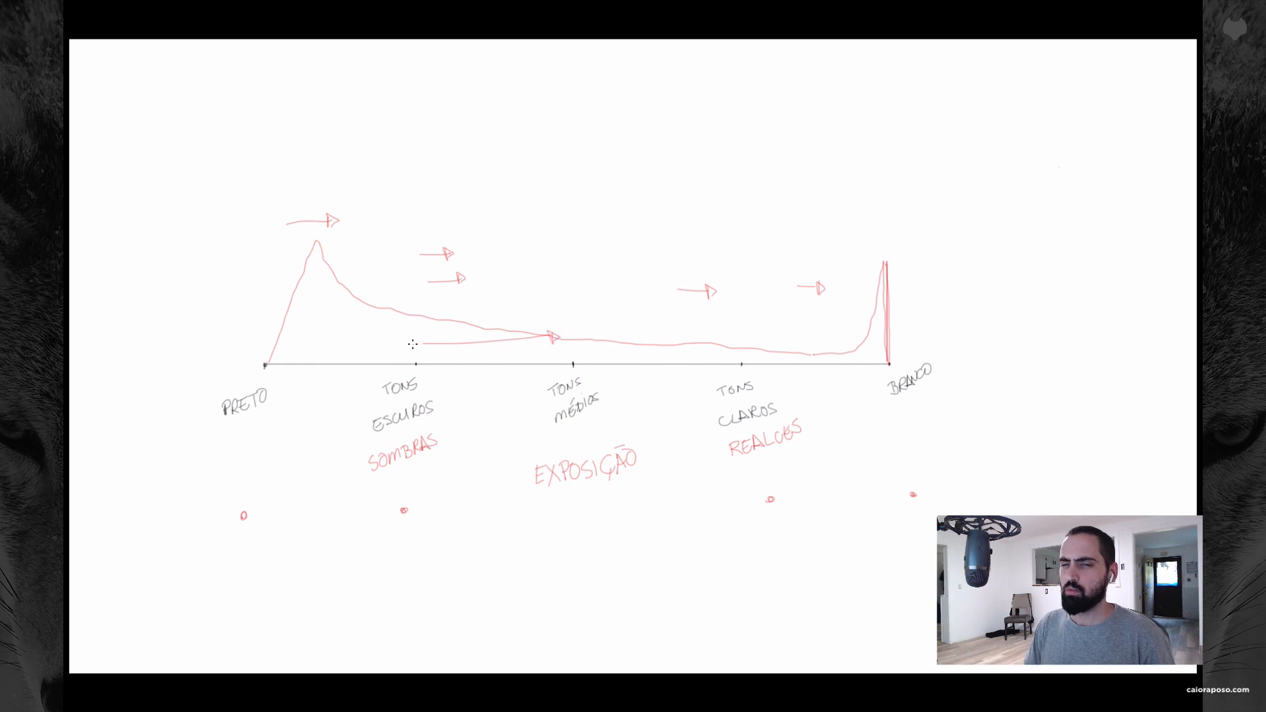
{"action": "left_click_drag", "start_coordinate": [413, 343], "coordinate": [306, 341]}
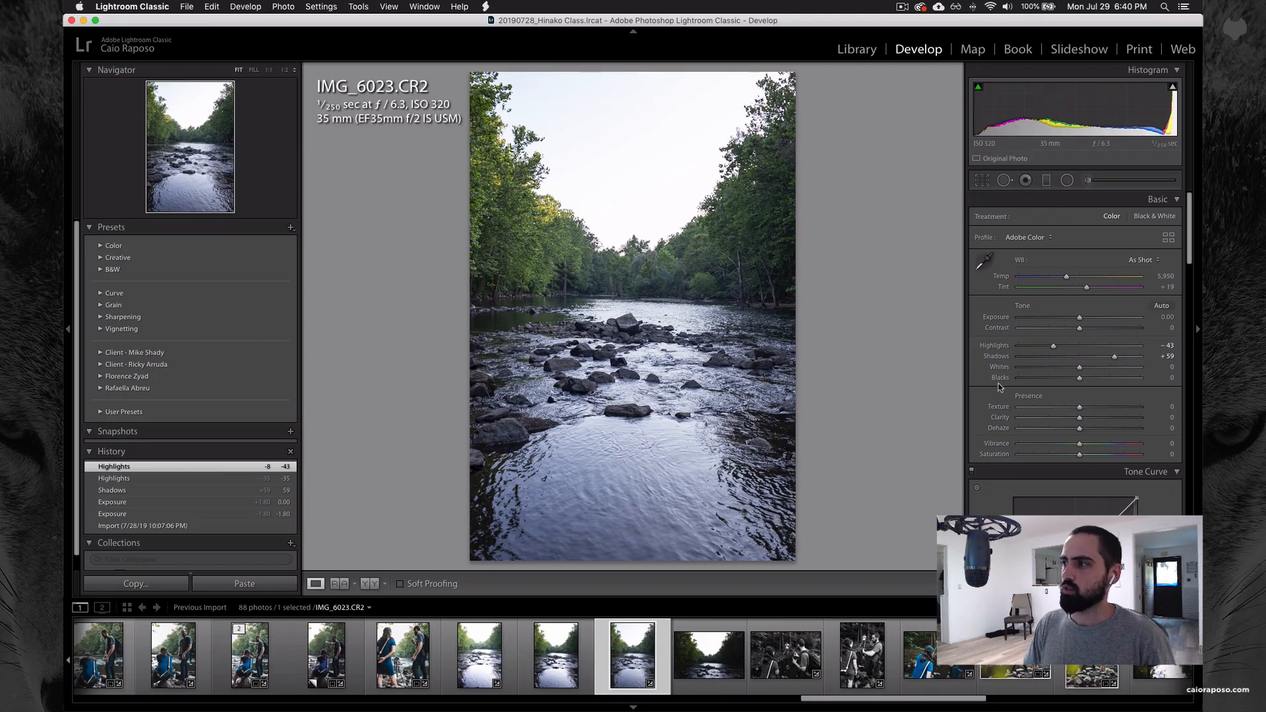
Step: In Lightroom Classic, reset Highlights and Shadows to 0, and try Shadows at -74 before undoing it
{"action": "double_click", "coordinate": [997, 346]}
{"action": "double_click", "coordinate": [998, 356]}
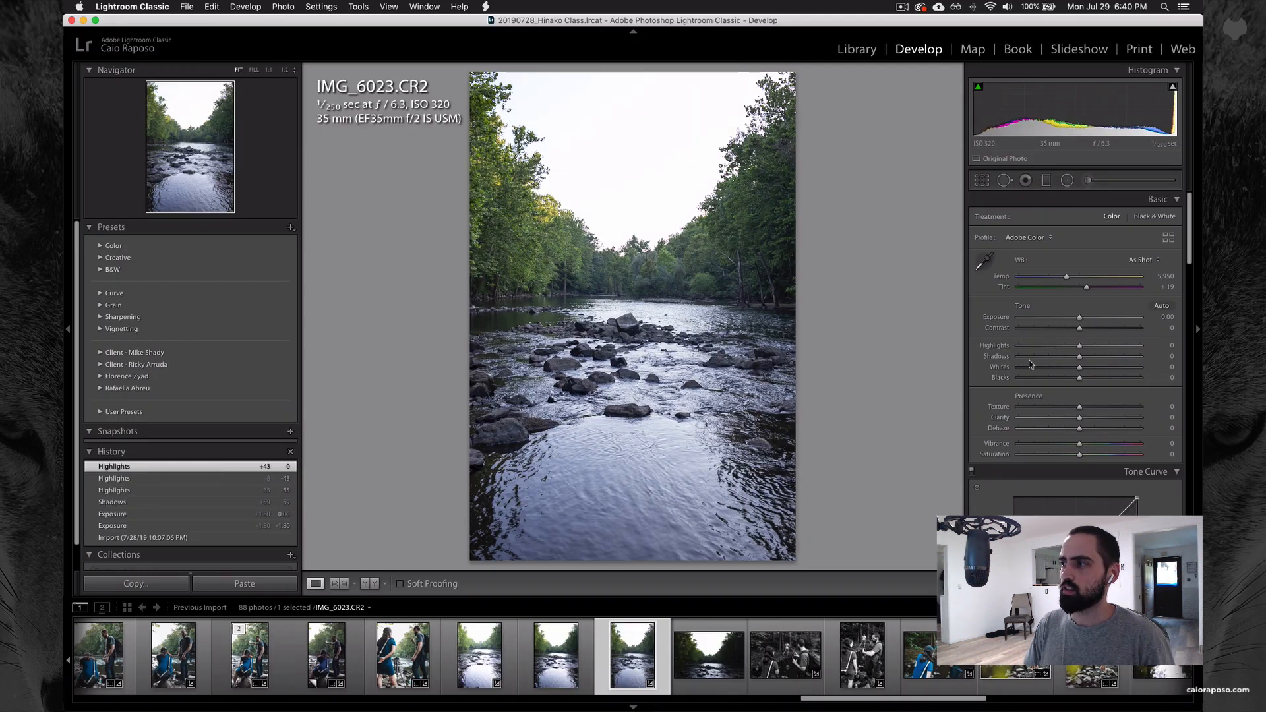
{"action": "left_click_drag", "start_coordinate": [1079, 356], "coordinate": [1034, 356]}
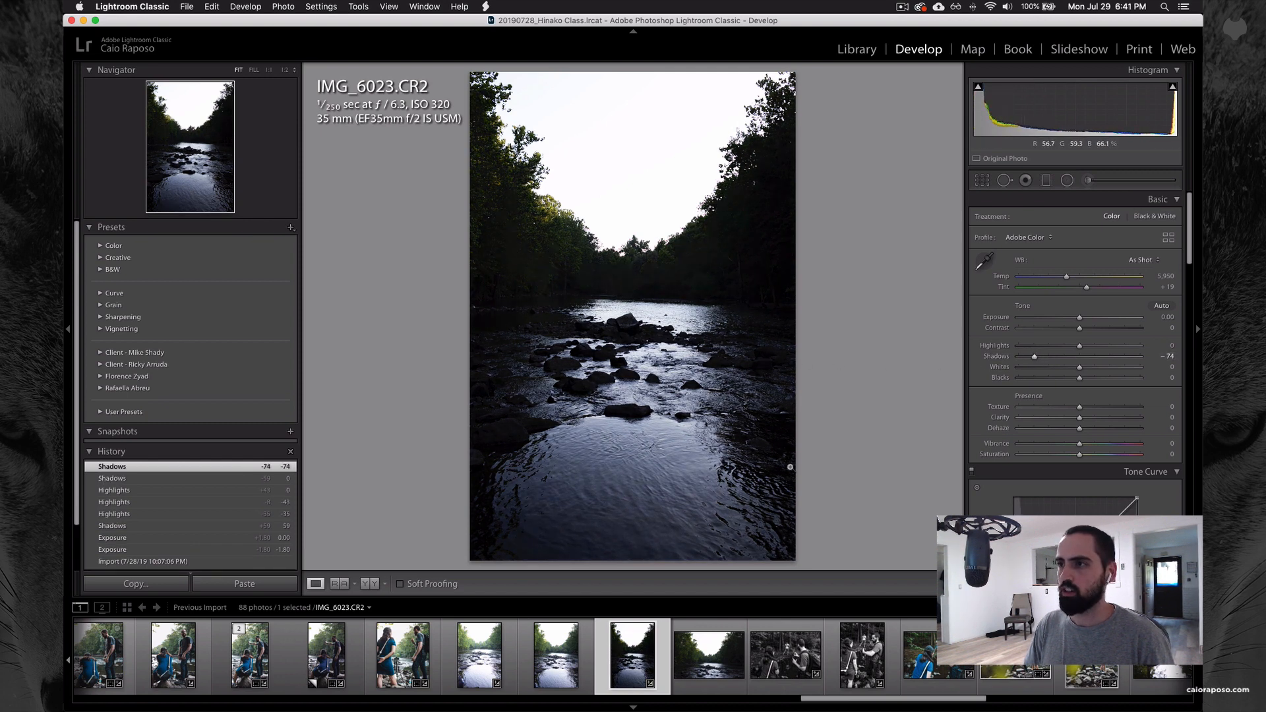
{"action": "key", "text": "super+z"}
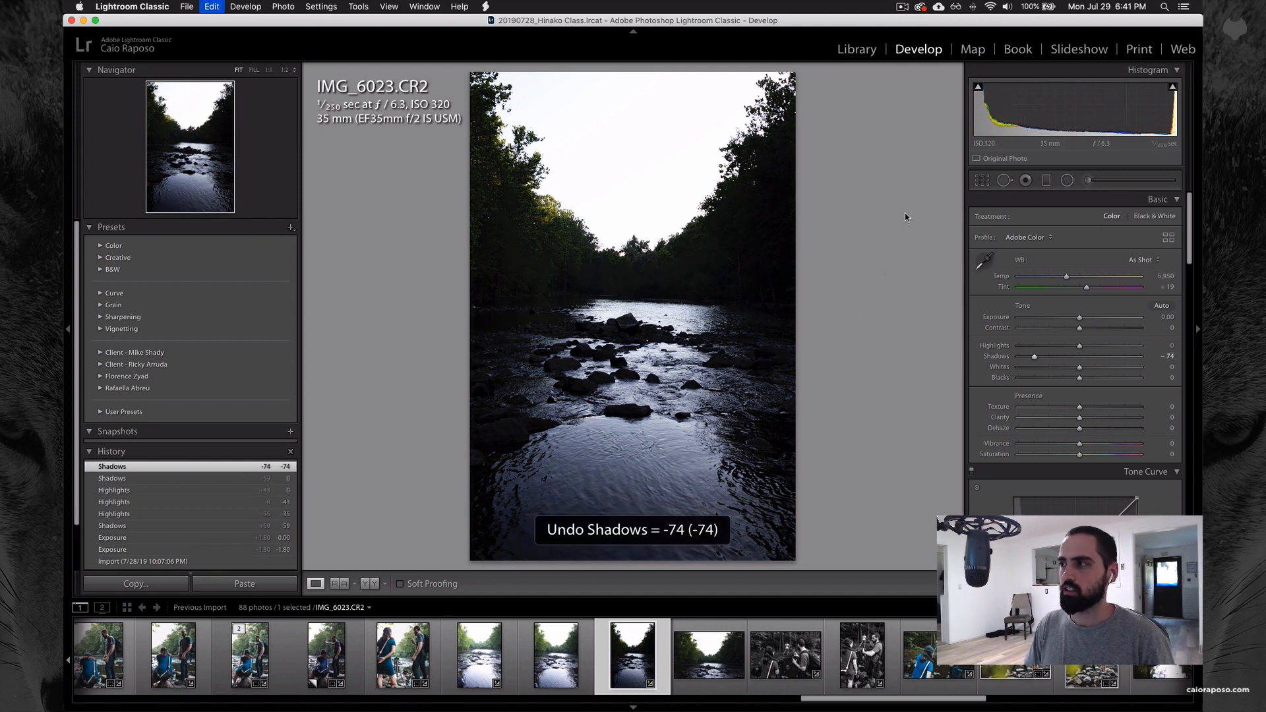
Step: In Lightroom Classic, set Shadows to +53 and Highlights to -44 on the river photo
{"action": "left_click_drag", "start_coordinate": [1079, 356], "coordinate": [1054, 348]}
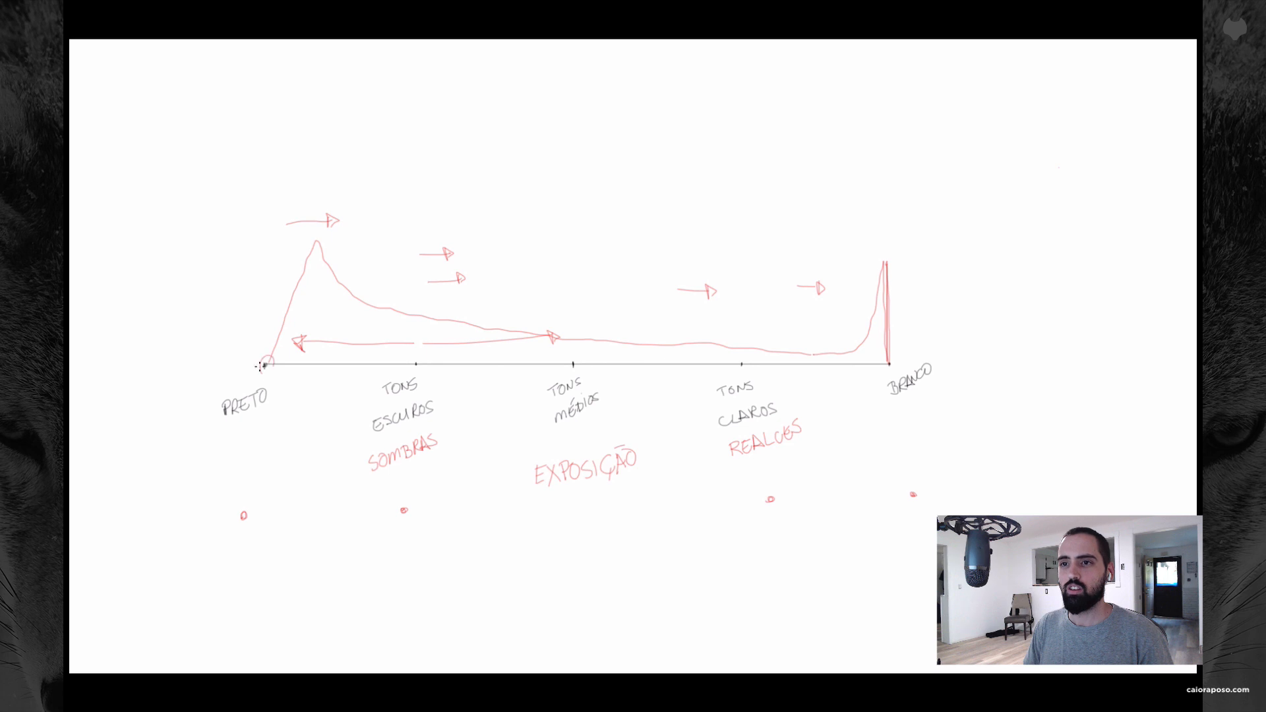
Step: On the Photoshop diagram, circle the PRETO point in red, add vertical lines near both axis ends, and draw a left-pointing arrow below PRETO
{"action": "left_click_drag", "start_coordinate": [259, 366], "coordinate": [264, 358]}
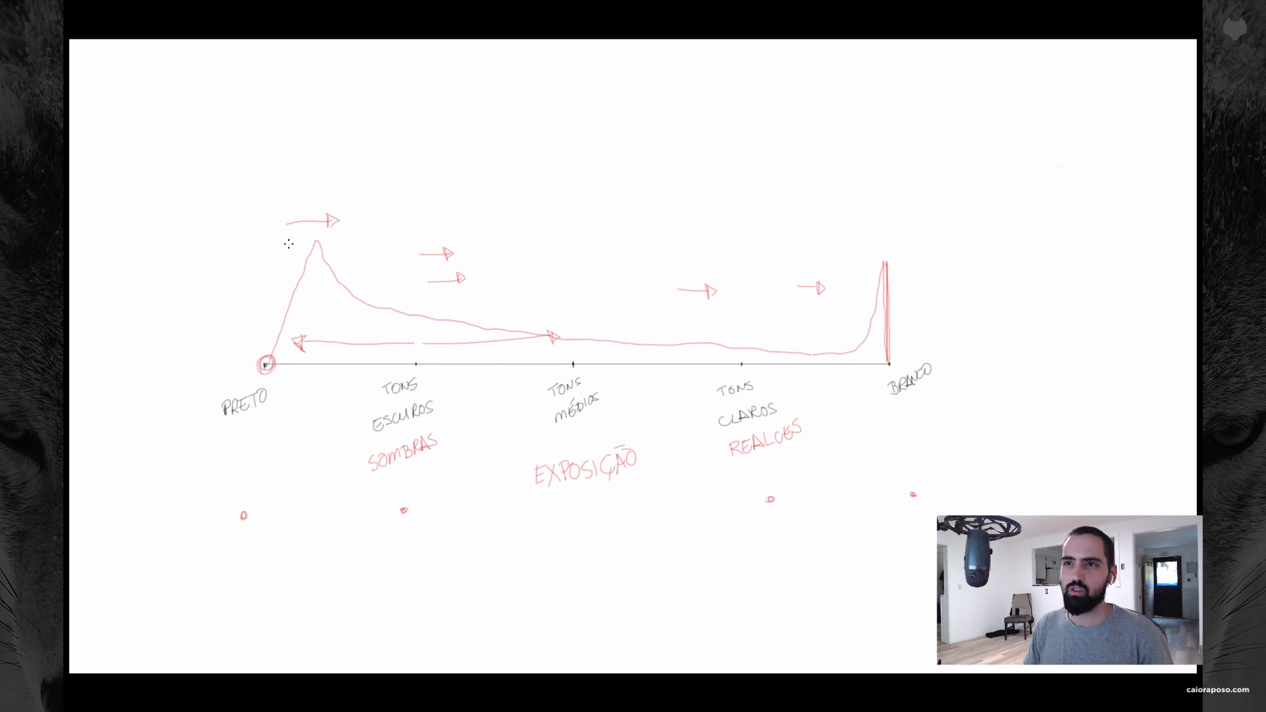
{"action": "left_click_drag", "start_coordinate": [287, 228], "coordinate": [289, 403]}
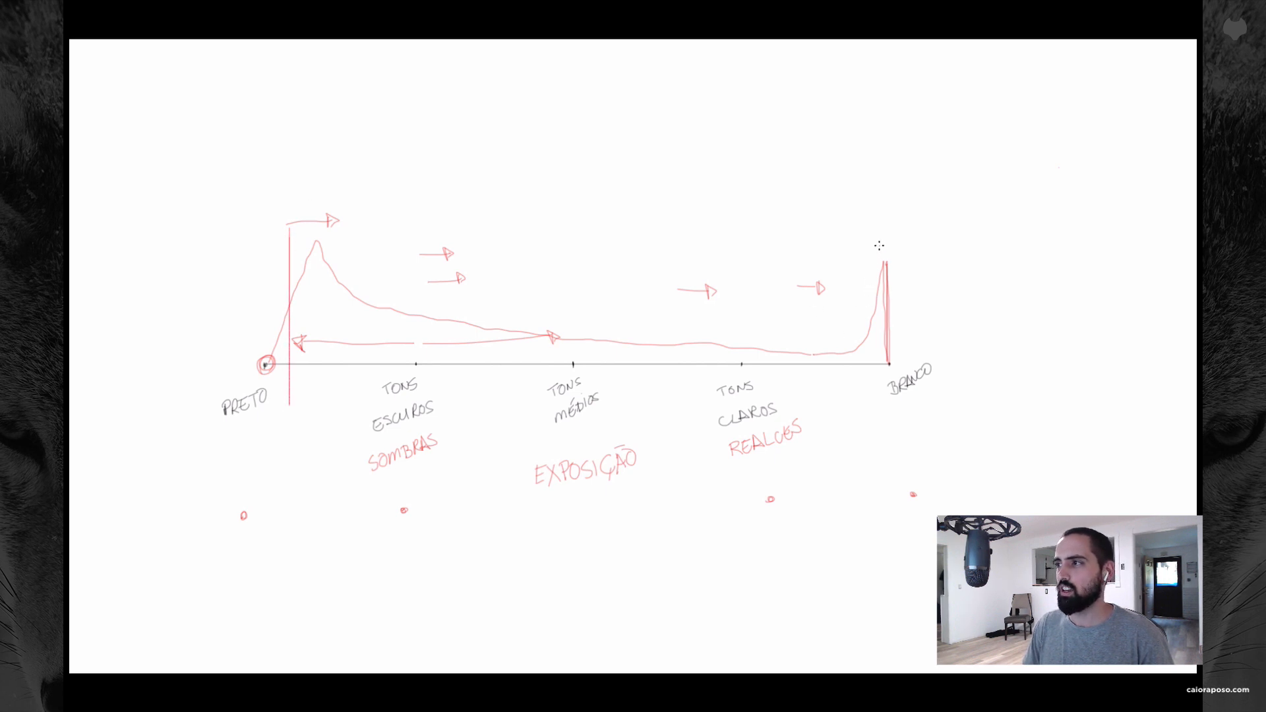
{"action": "mouse_move", "coordinate": [876, 240]}
{"action": "left_mouse_down"}
{"action": "mouse_move", "coordinate": [872, 391]}
{"action": "mouse_move", "coordinate": [877, 243]}
{"action": "mouse_move", "coordinate": [875, 359]}
{"action": "left_mouse_up"}
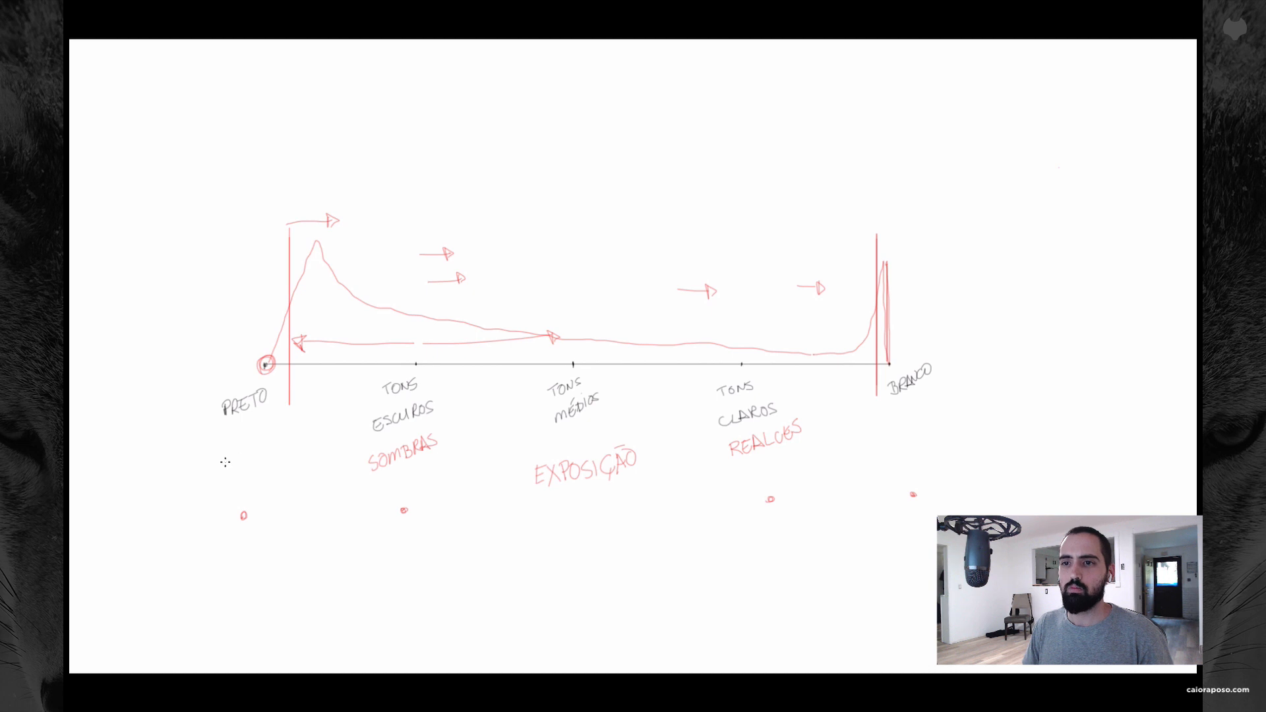
{"action": "mouse_move", "coordinate": [257, 455]}
{"action": "left_mouse_down"}
{"action": "mouse_move", "coordinate": [217, 470]}
{"action": "mouse_move", "coordinate": [218, 454]}
{"action": "left_mouse_up"}
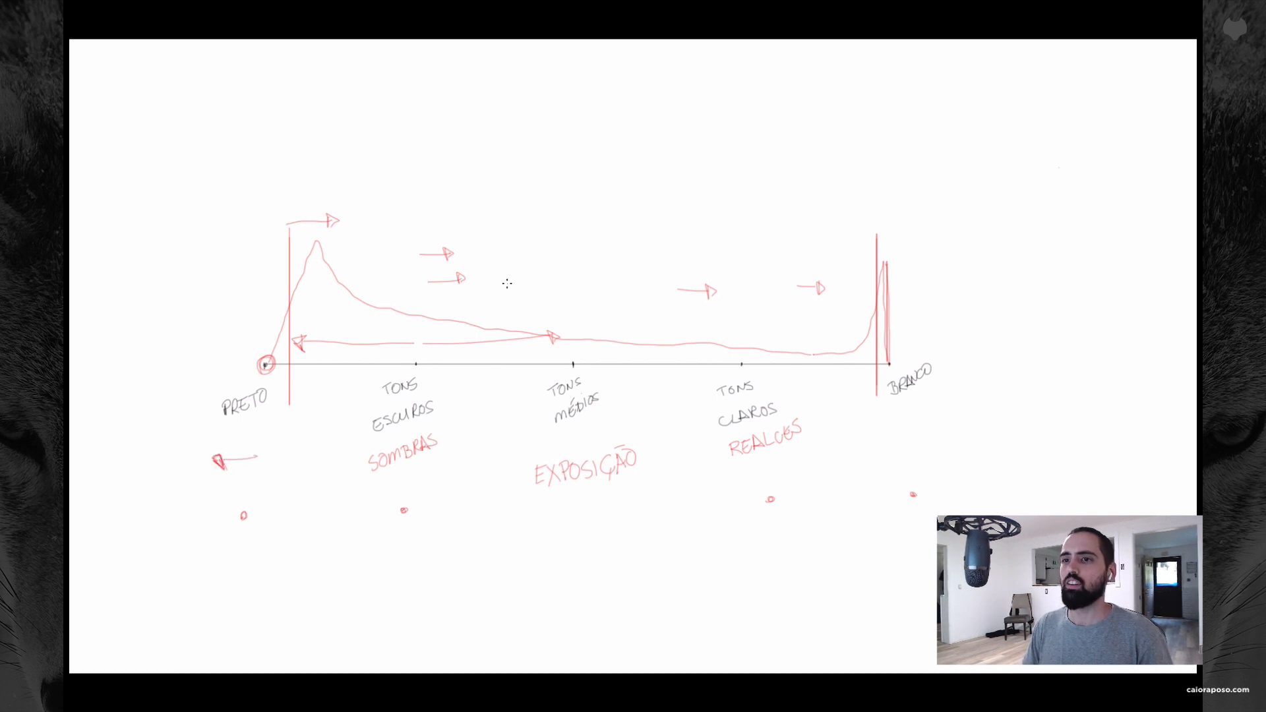
Step: In Lightroom Classic, set Blacks to -23 and try Whites at +1 on the river photo, using the clipping preview for both
{"action": "key", "text": "super+Tab"}
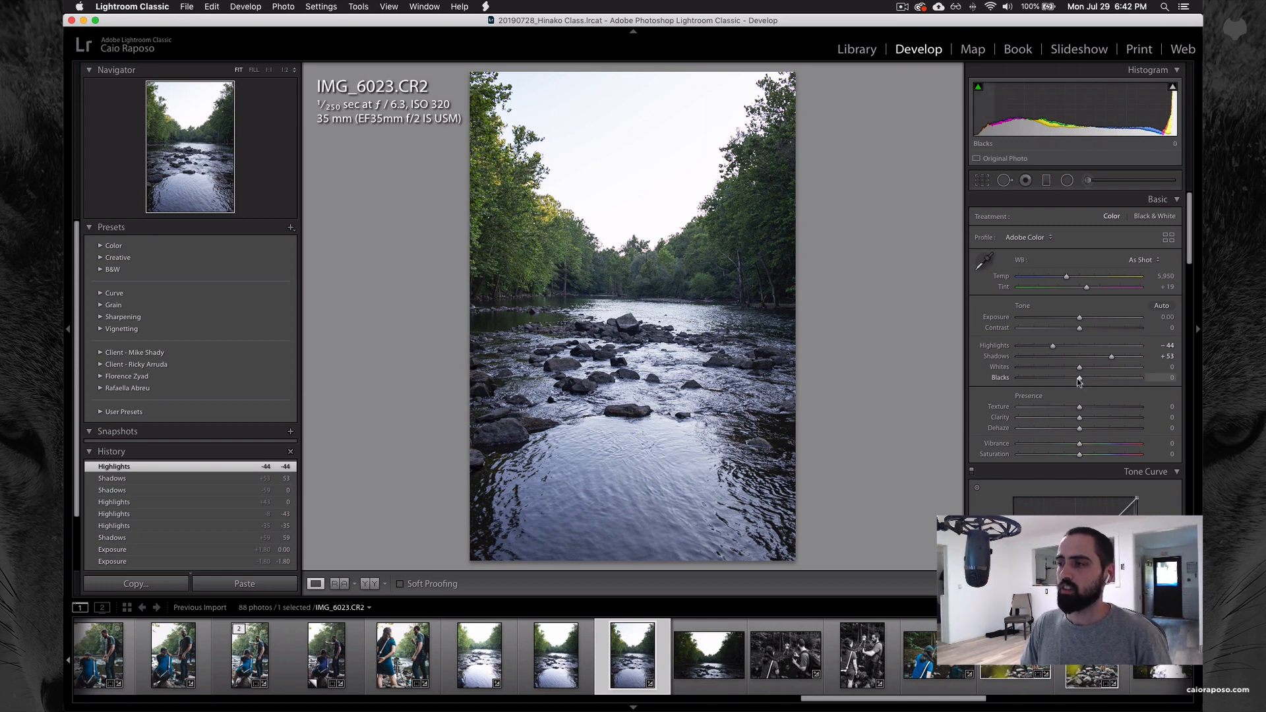
{"action": "key", "text": "alt"}
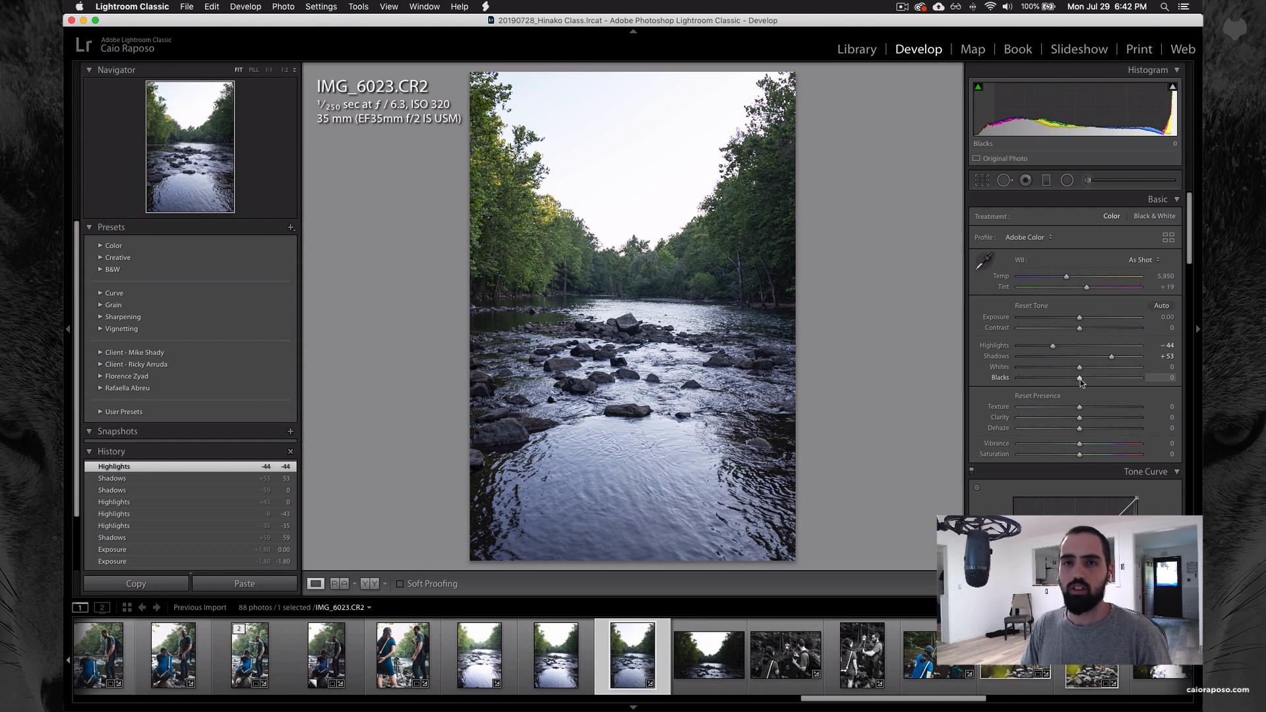
{"action": "left_click_drag", "start_coordinate": [1080, 379], "coordinate": [1066, 380]}
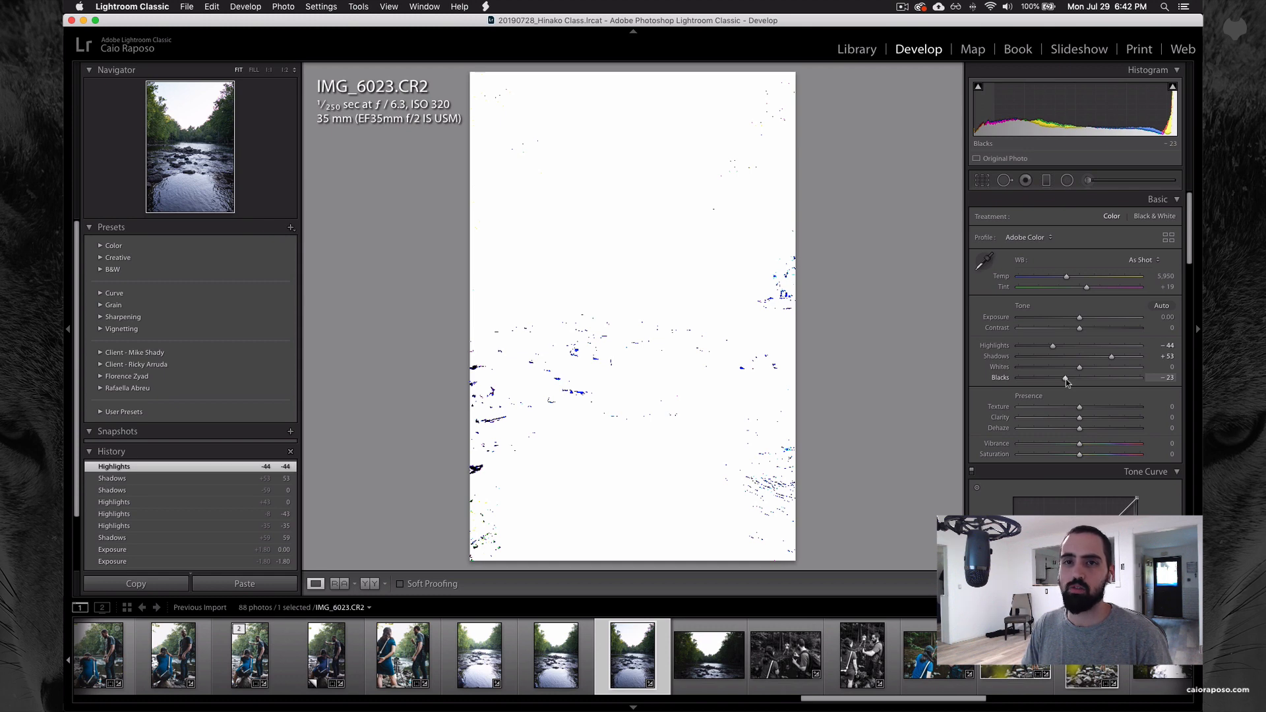
{"action": "left_click_drag", "start_coordinate": [1065, 378], "coordinate": [1066, 381]}
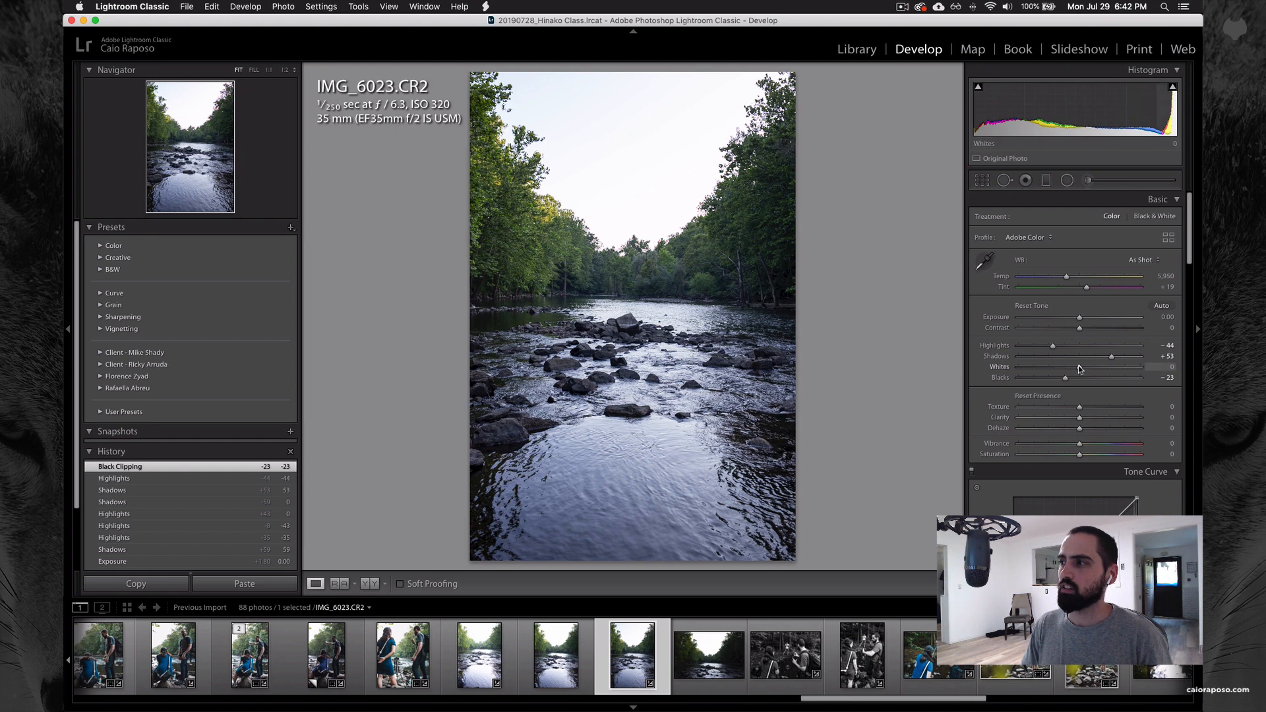
{"action": "left_click_drag", "start_coordinate": [1078, 366], "coordinate": [1080, 368], "text": "alt"}
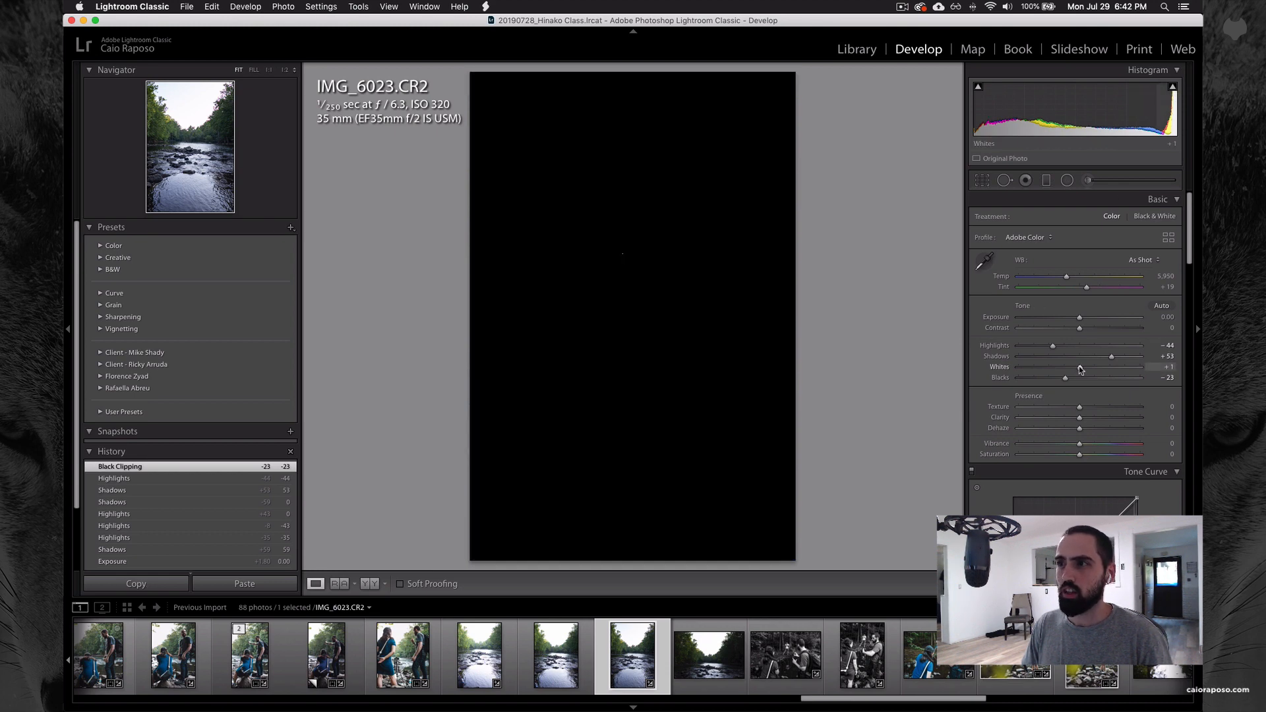
{"action": "left_click_drag", "start_coordinate": [1079, 369], "coordinate": [1078, 367], "text": "alt"}
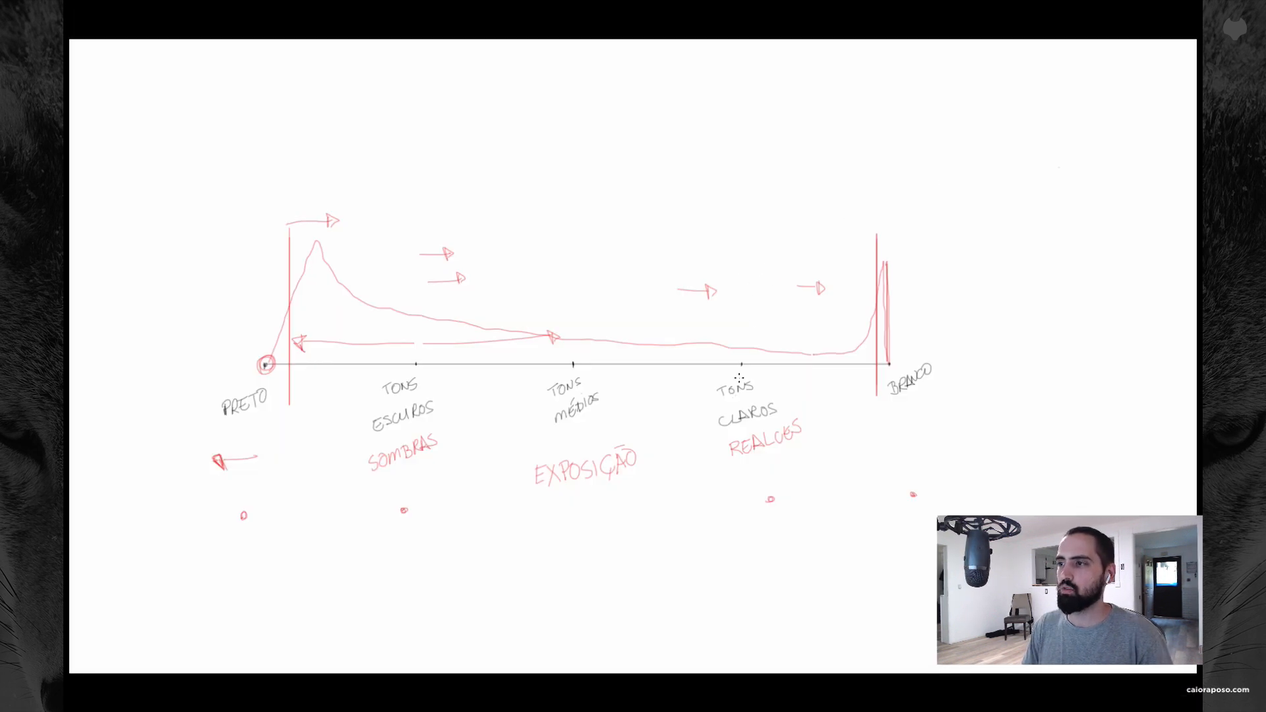
Step: On the Photoshop diagram, circle the TONS CLAROS point on the axis in red
{"action": "mouse_move", "coordinate": [733, 372]}
{"action": "left_mouse_down"}
{"action": "mouse_move", "coordinate": [752, 389]}
{"action": "mouse_move", "coordinate": [755, 350]}
{"action": "left_mouse_up"}
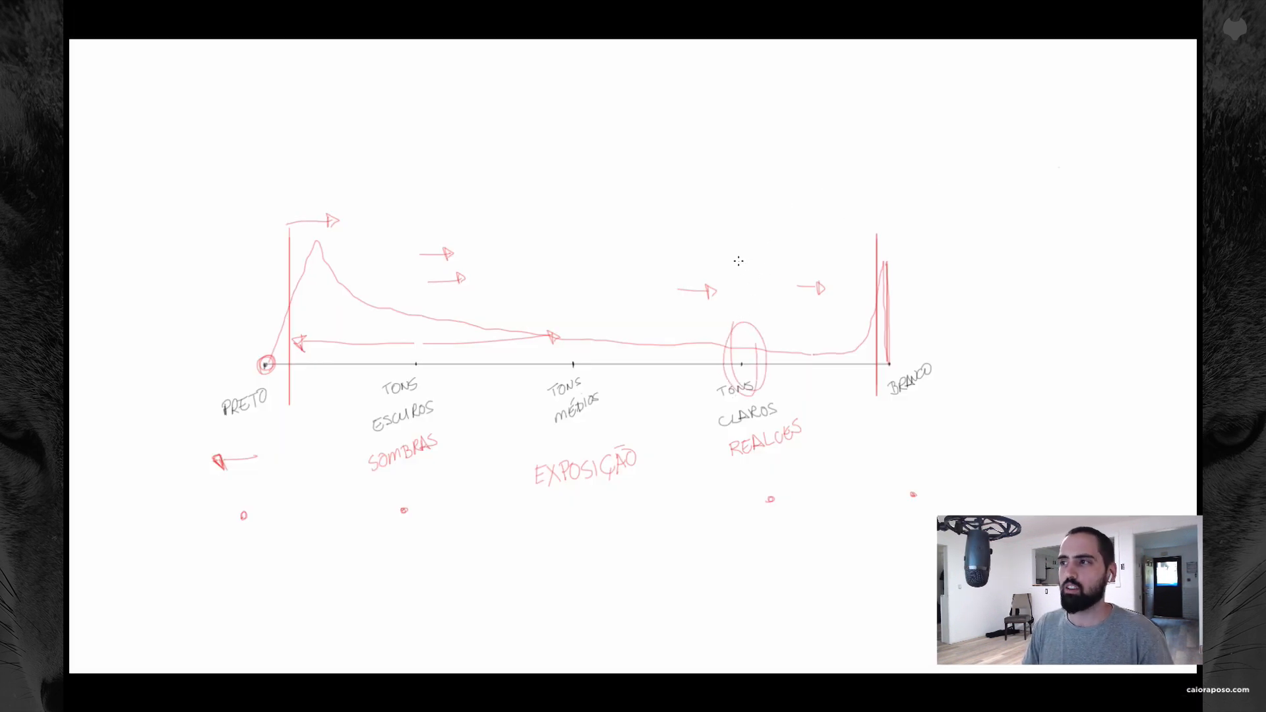